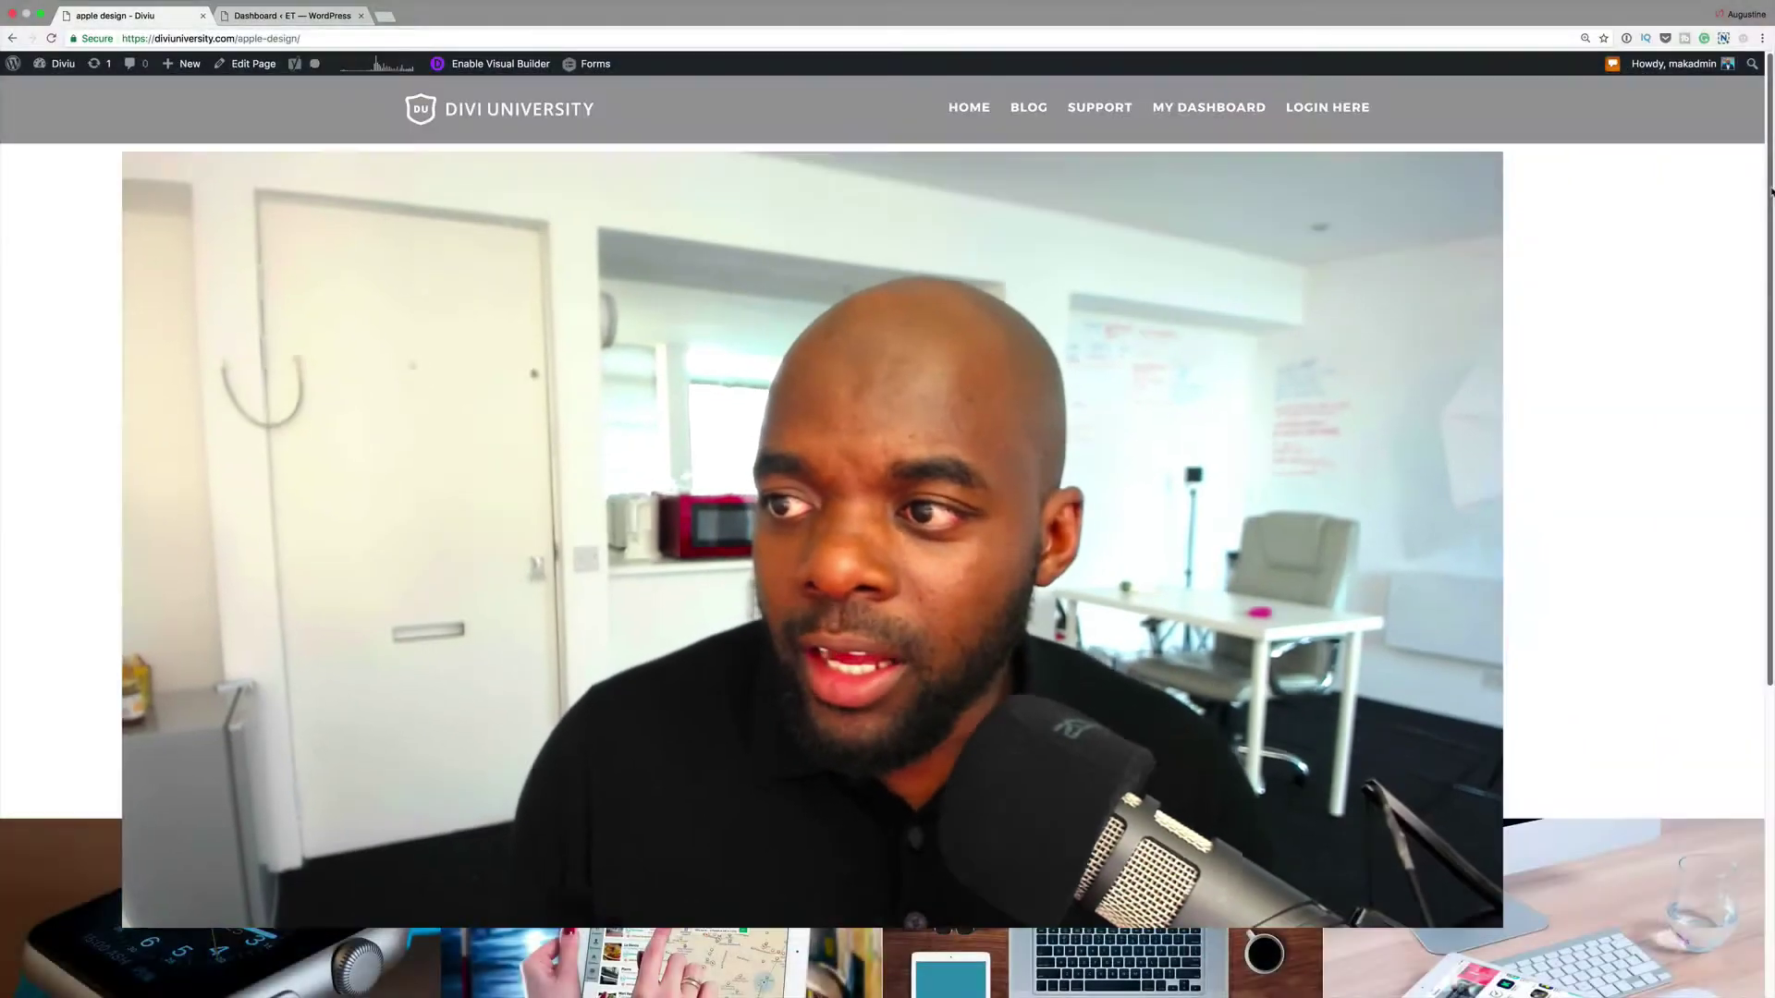
scroll(1771, 208, "down", 1)
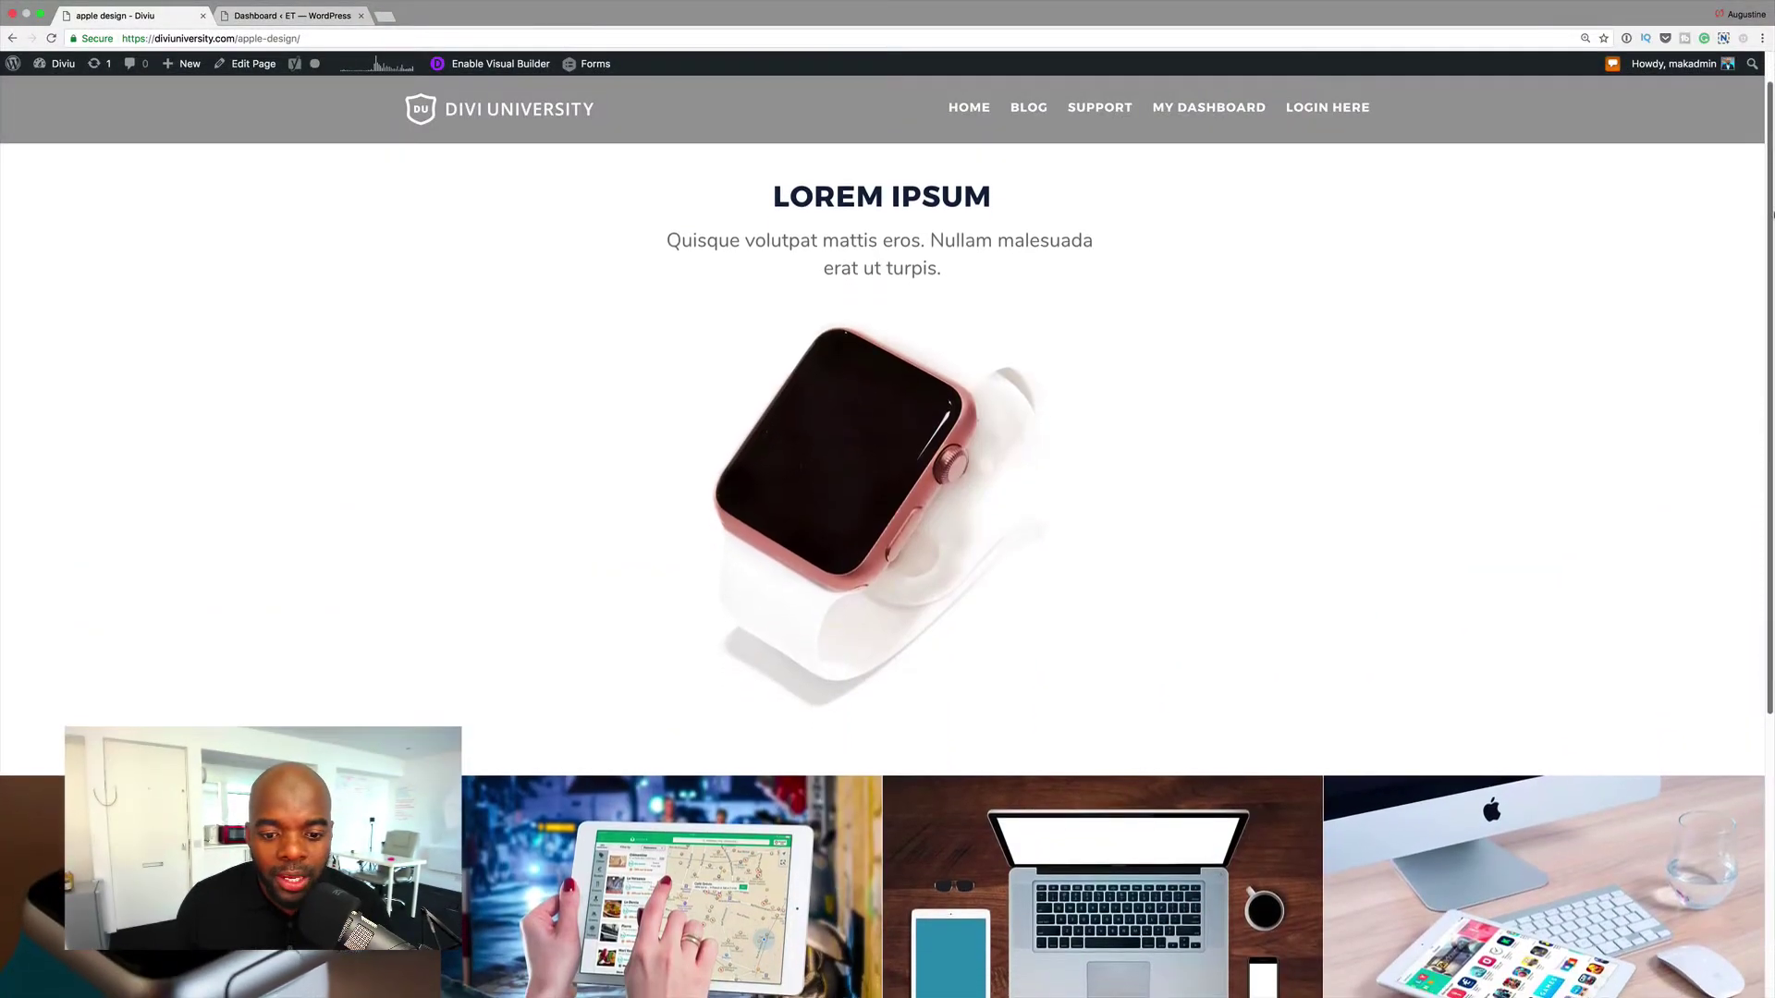
mouse_move(1771, 216)
left_mouse_down()
mouse_move(1770, 460)
mouse_move(1771, 182)
left_mouse_up()
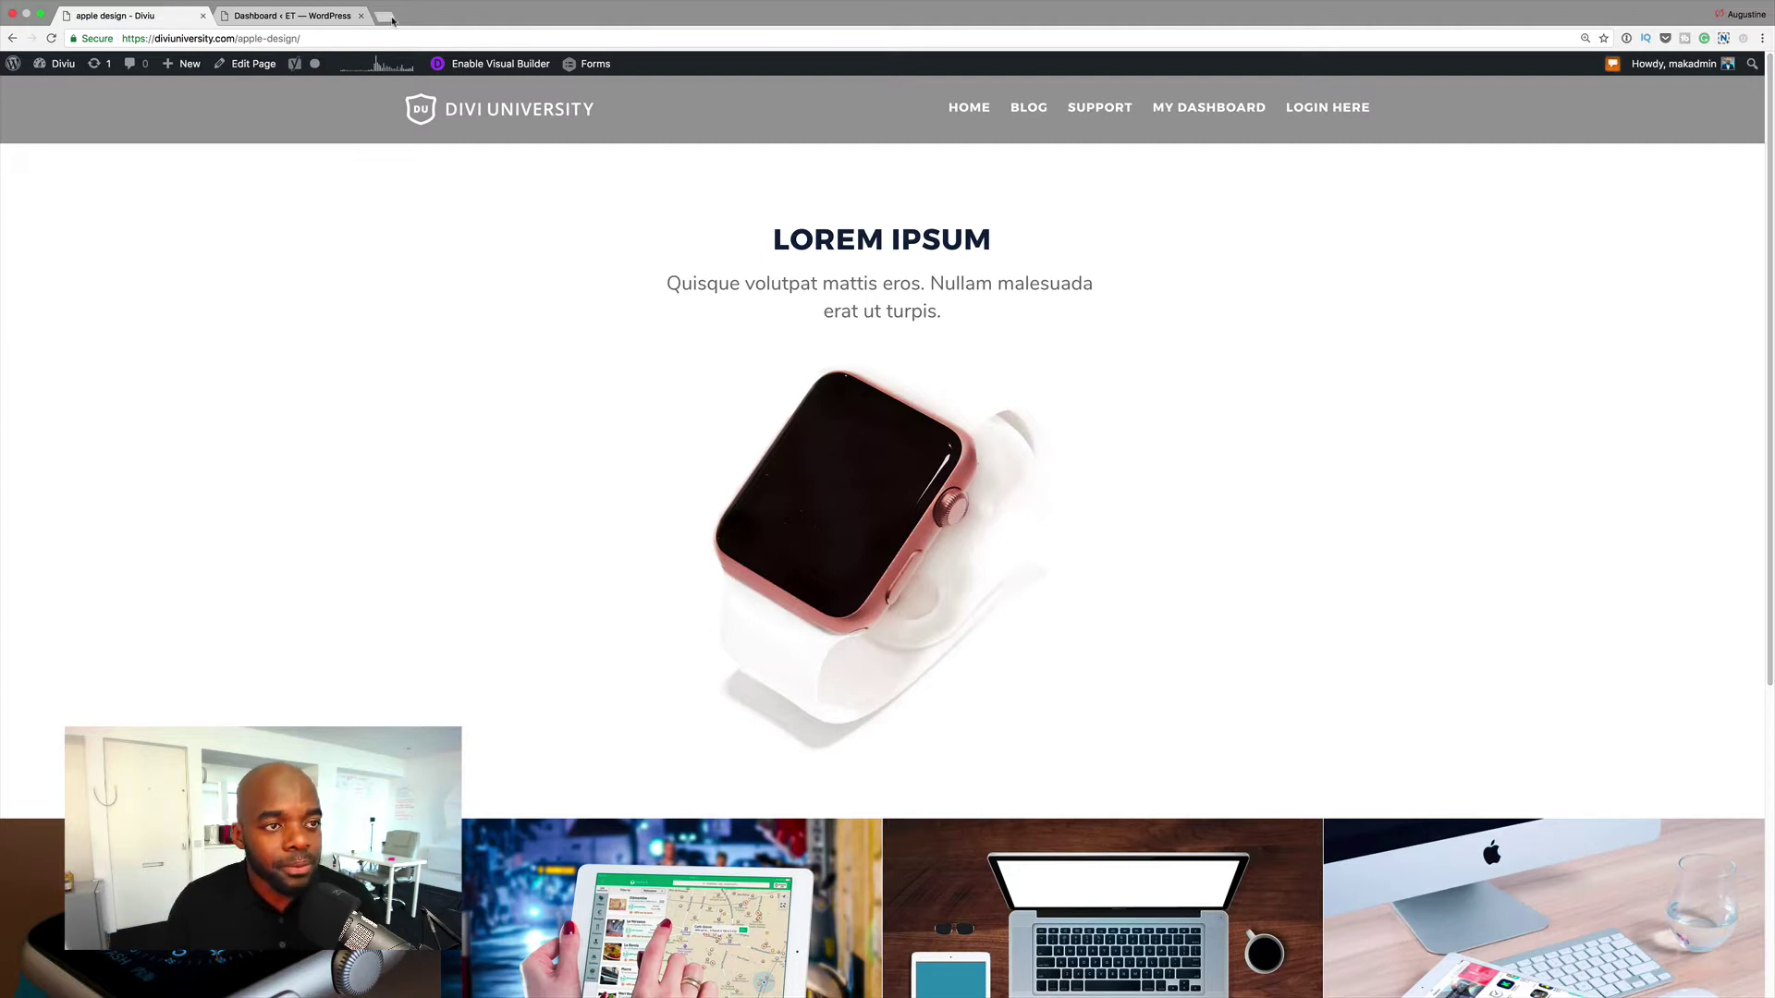
Start a new WordPress page from the dashboard's Pages menu.
left_click(346, 14)
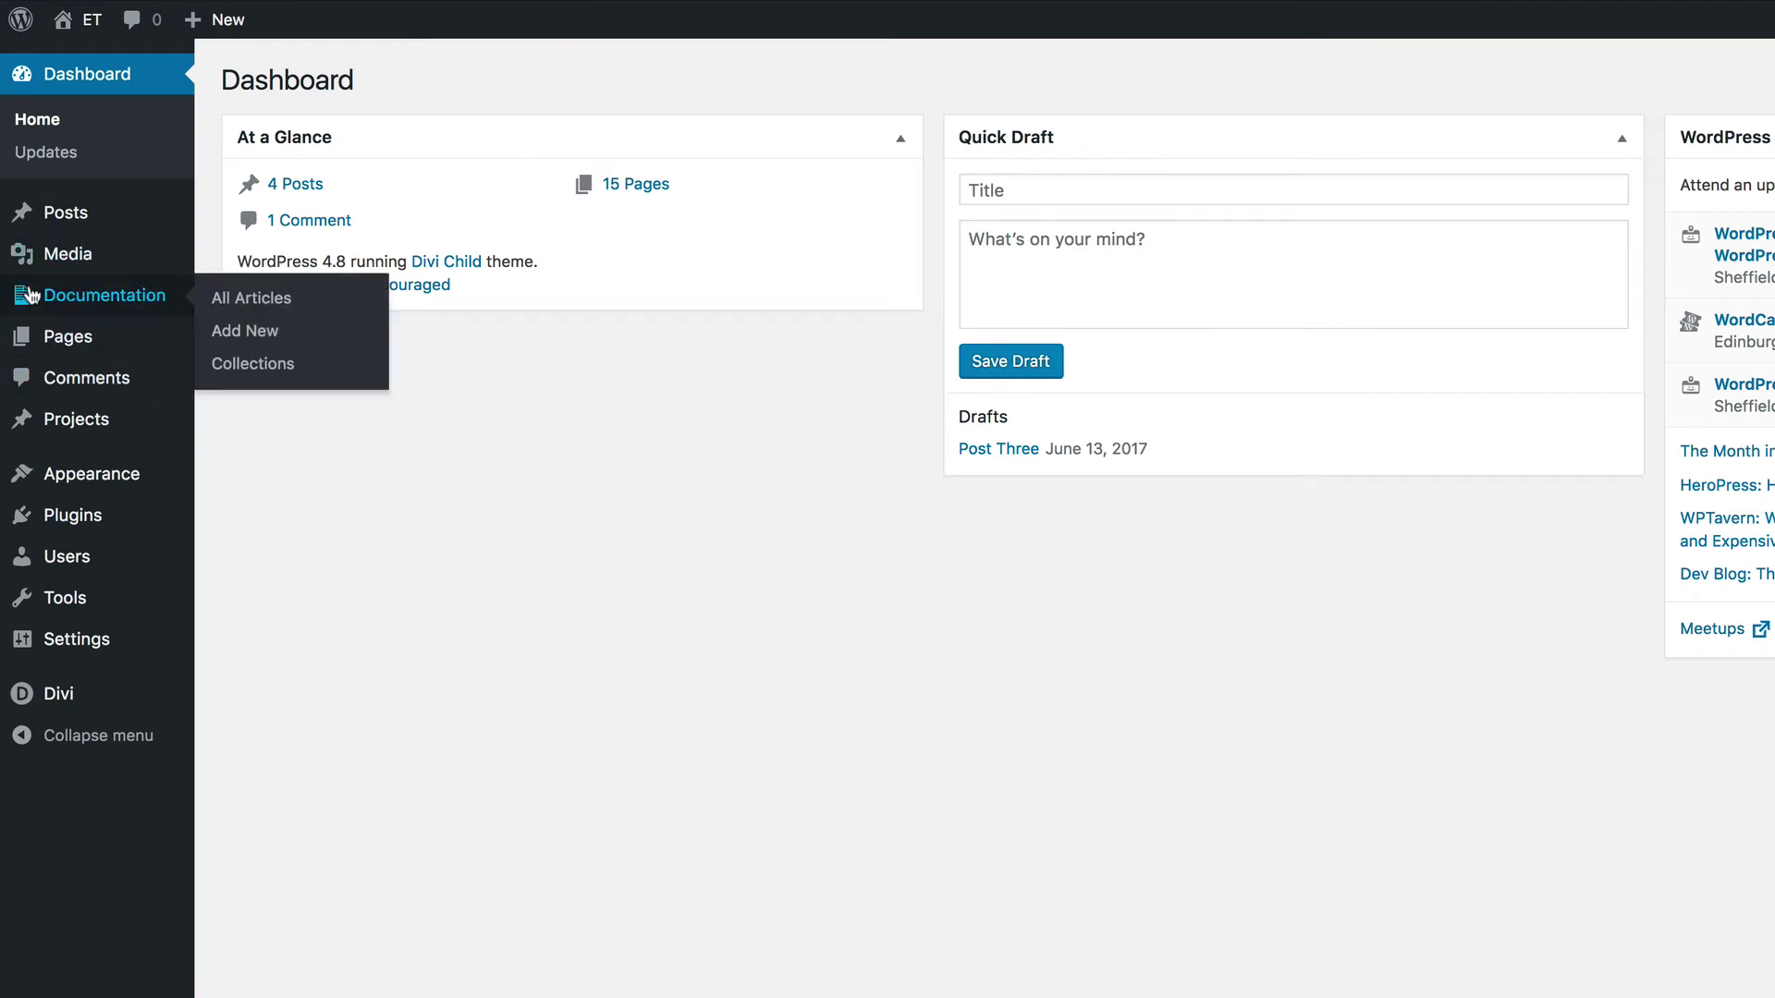
mouse_move(66, 338)
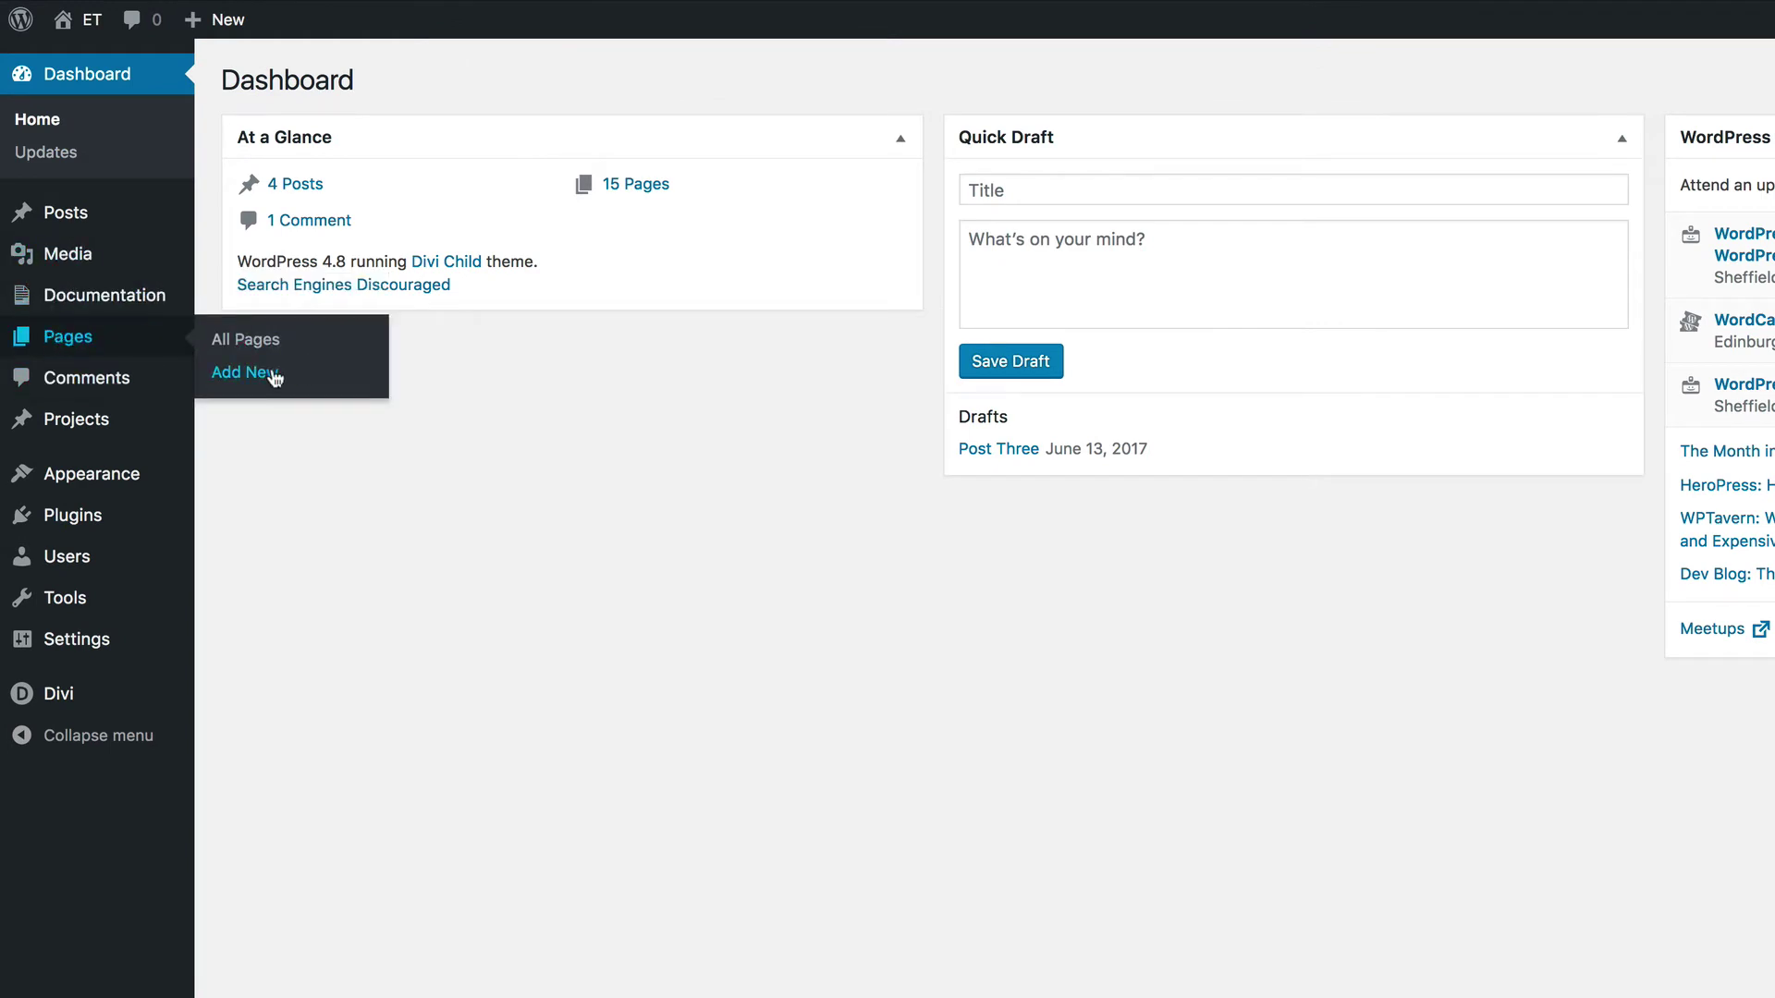
left_click(244, 372)
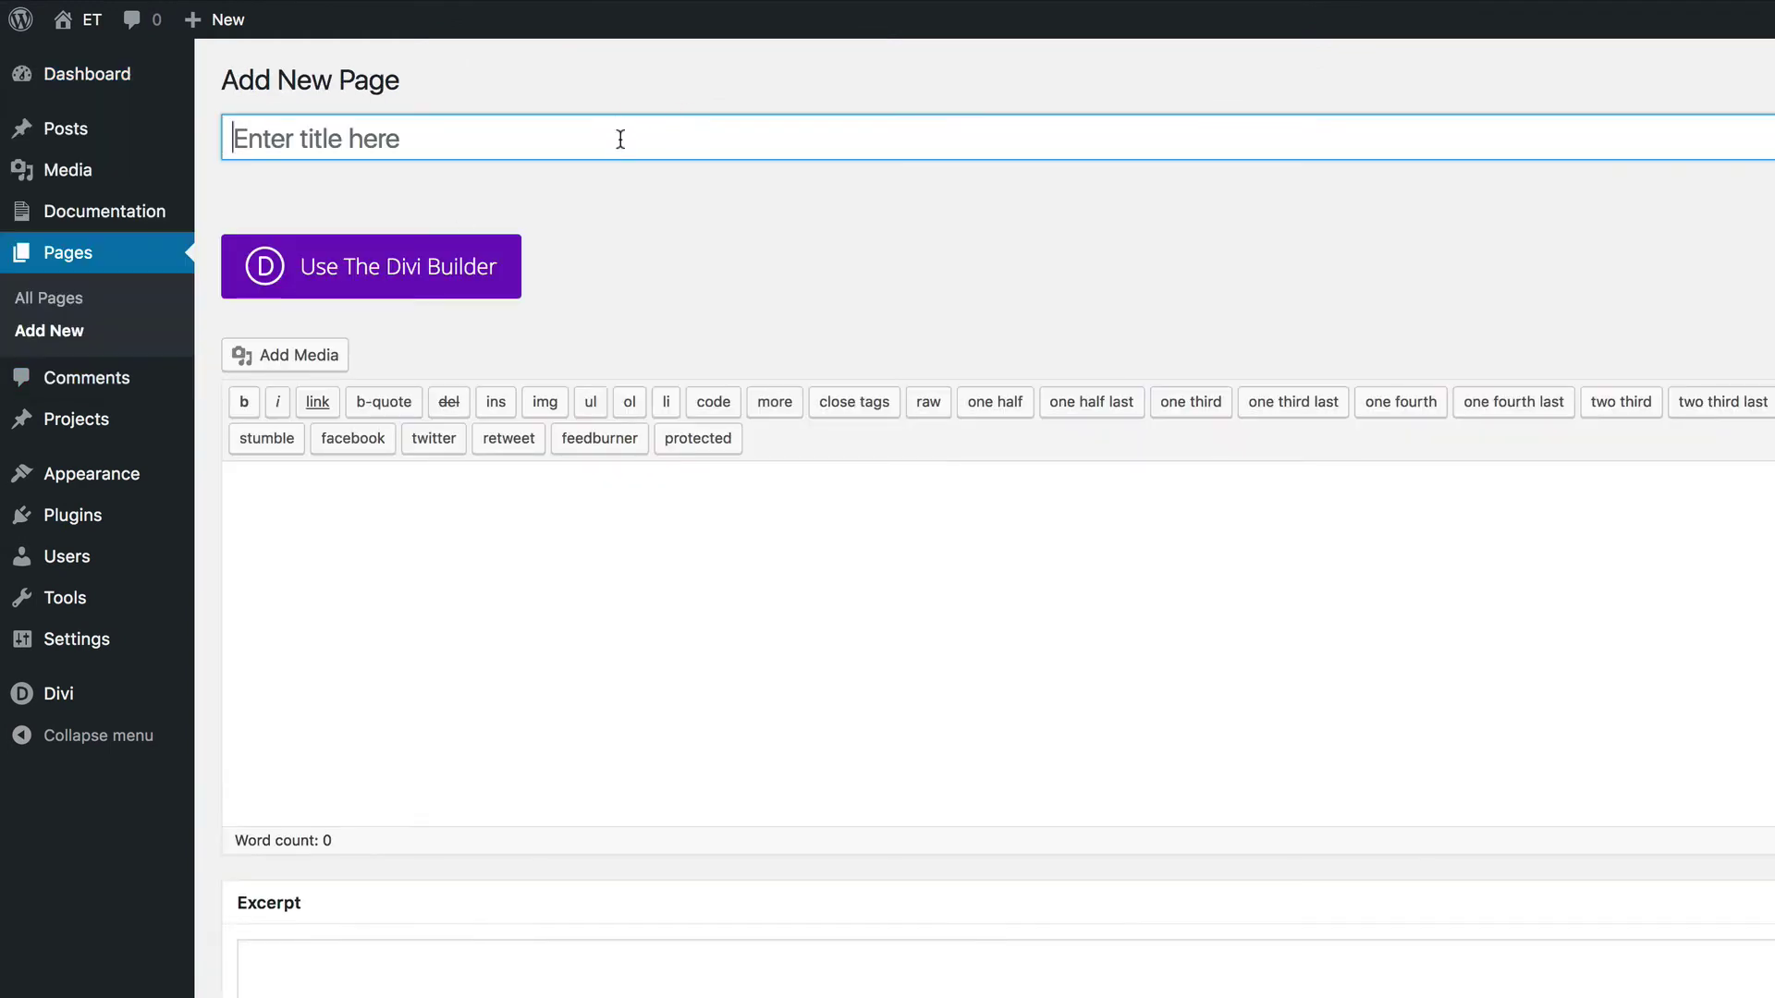
type("Apple")
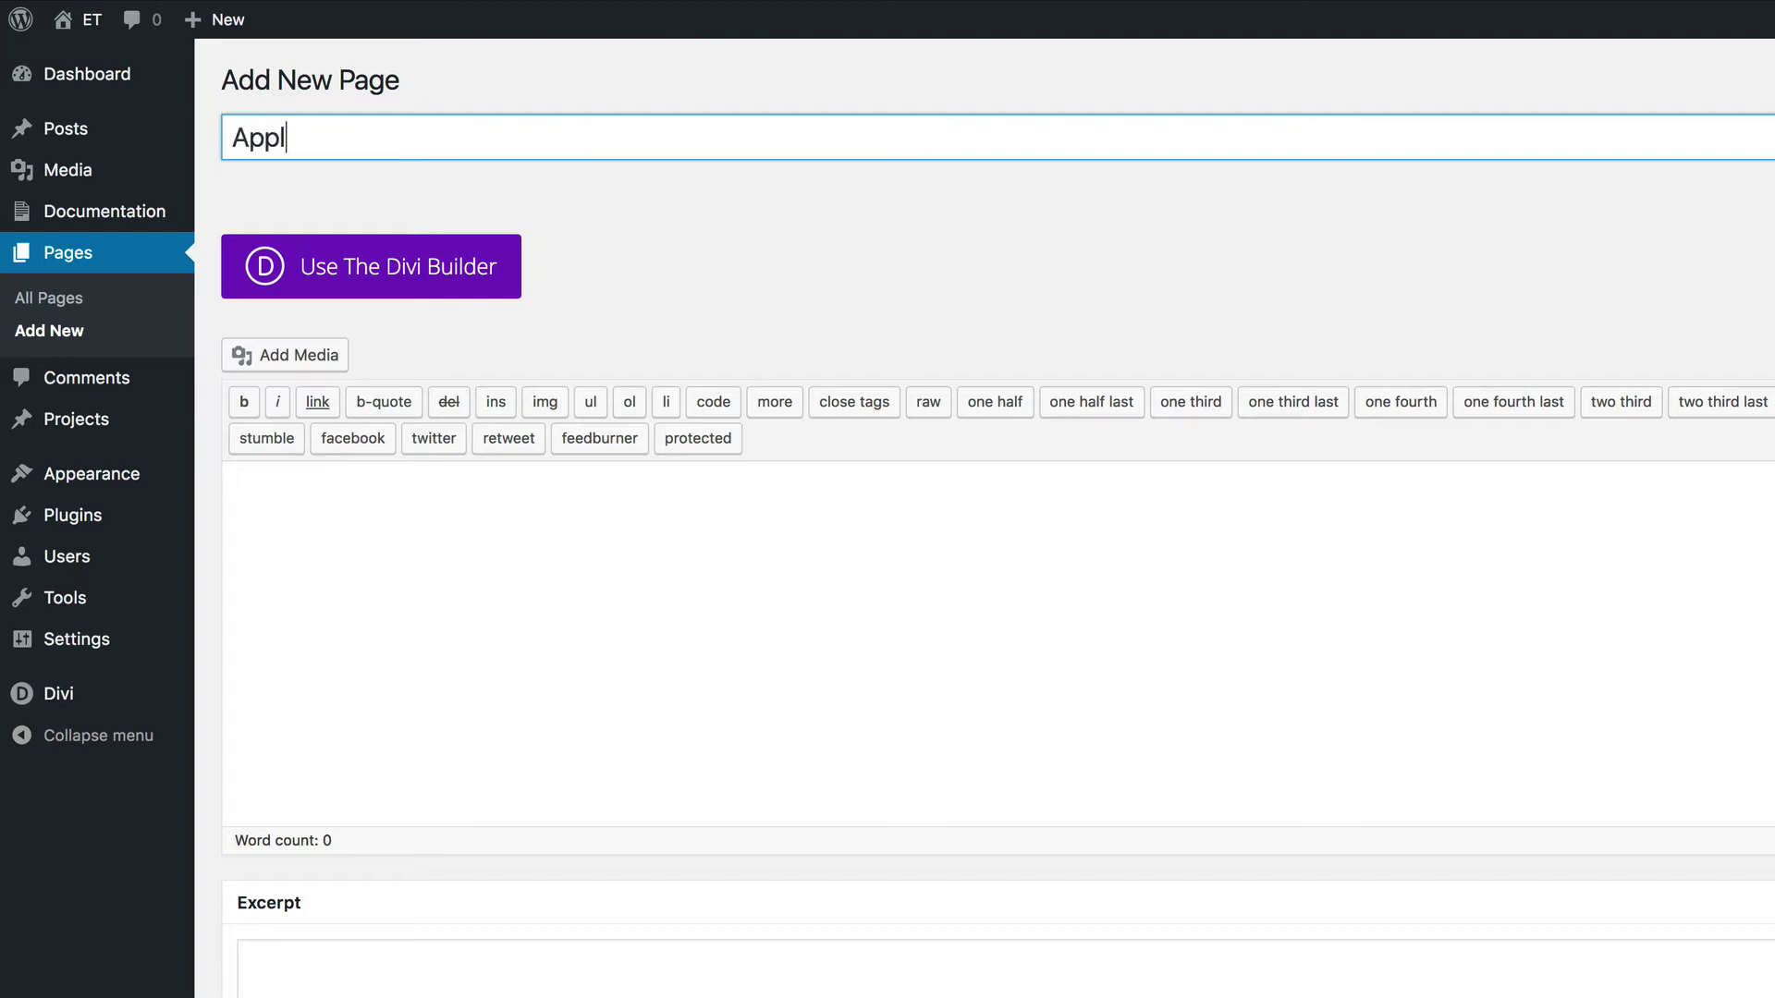
Enable Divi Builder on the Apple page and launch the Visual Builder.
left_click(369, 281)
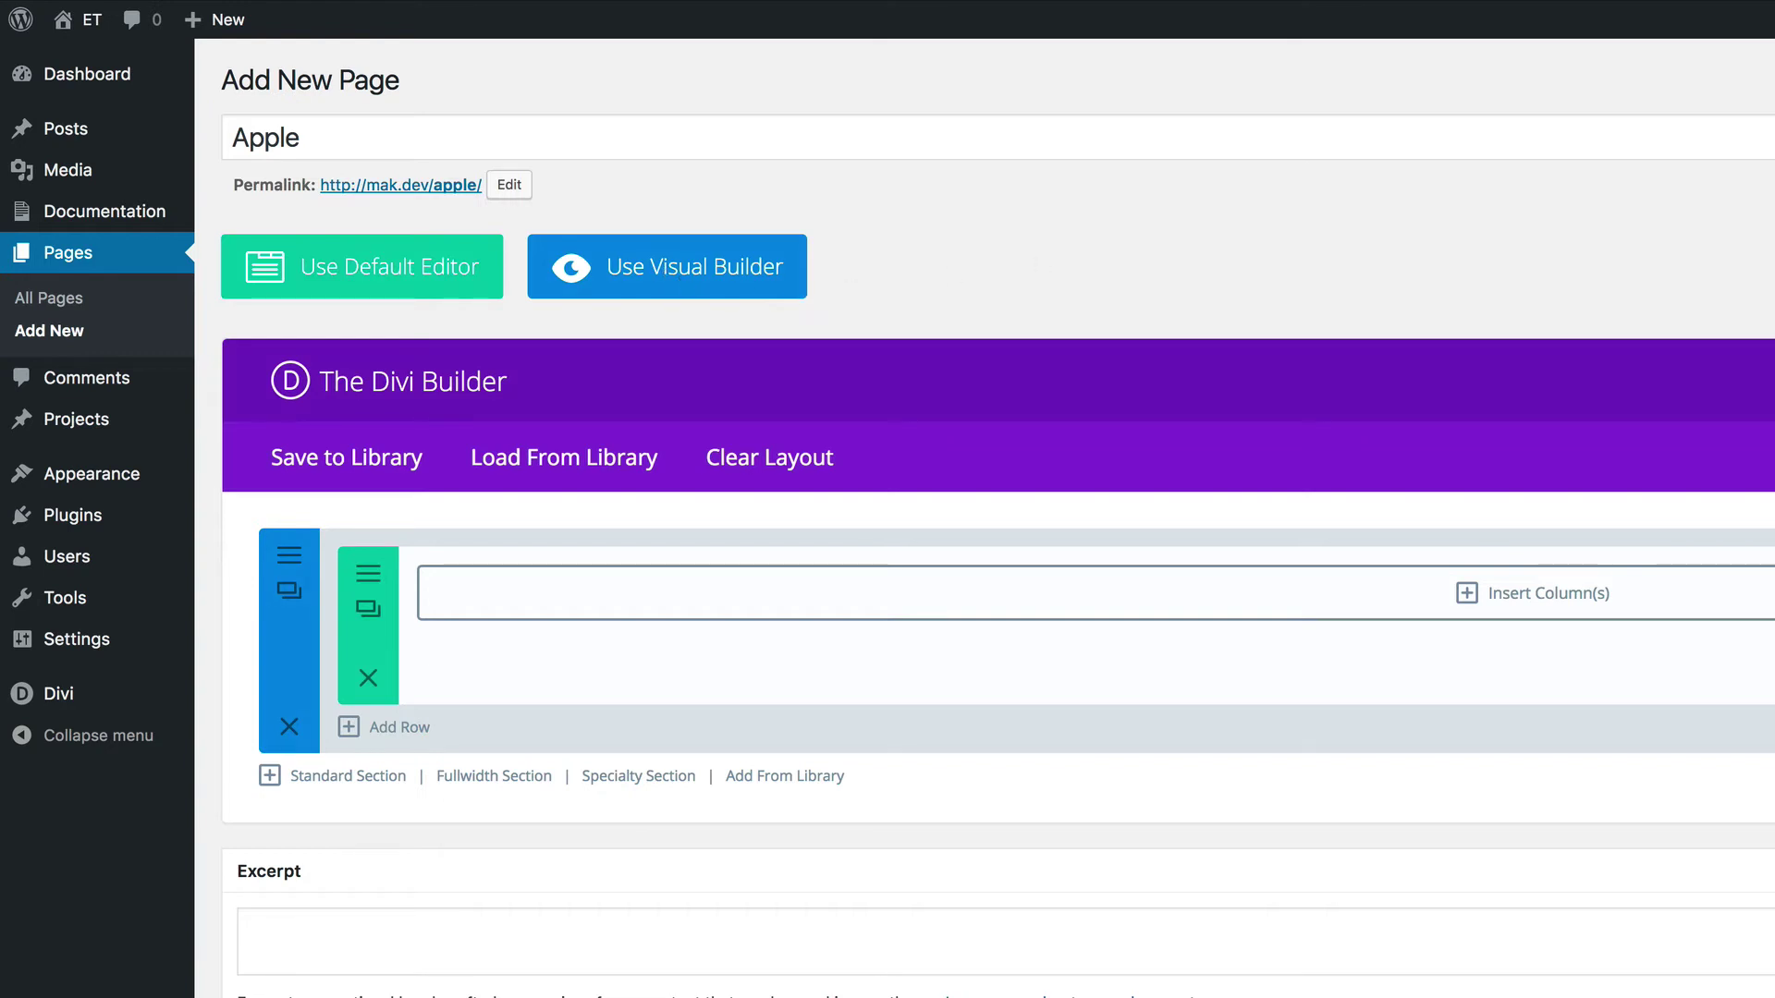
left_click(674, 276)
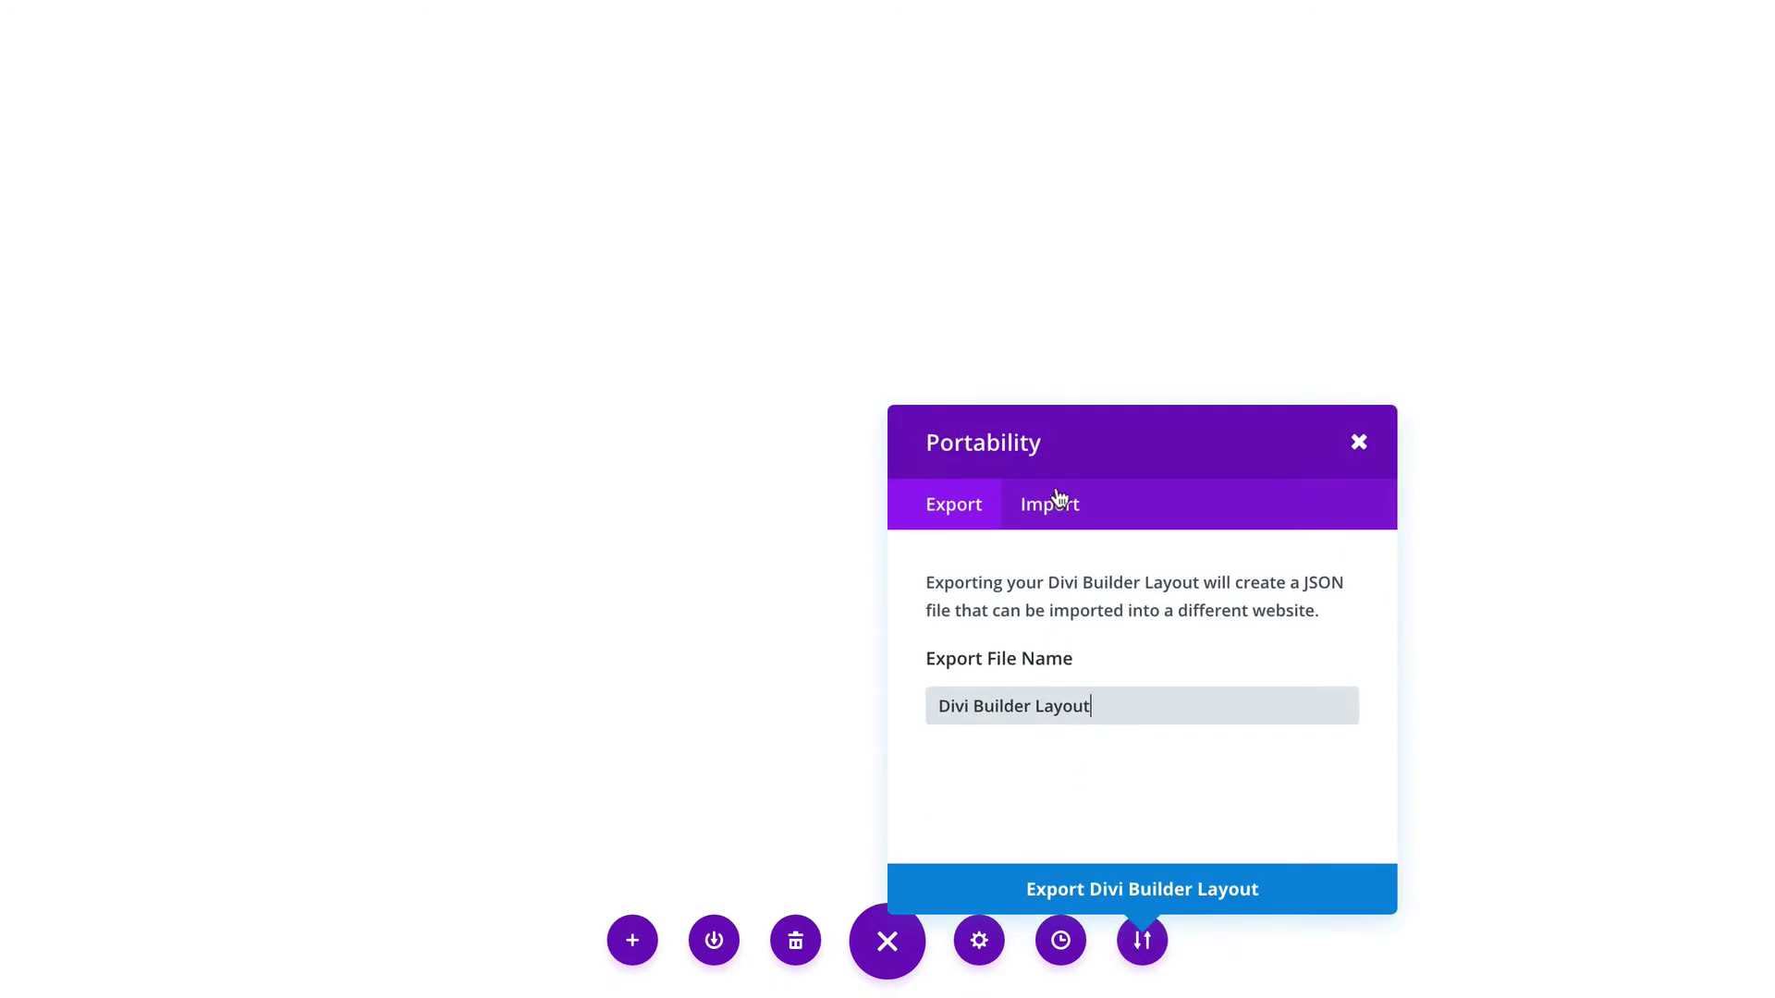
Select 'Apple Design Layout.json' from Downloads in the Portability Import tab.
left_click(1048, 507)
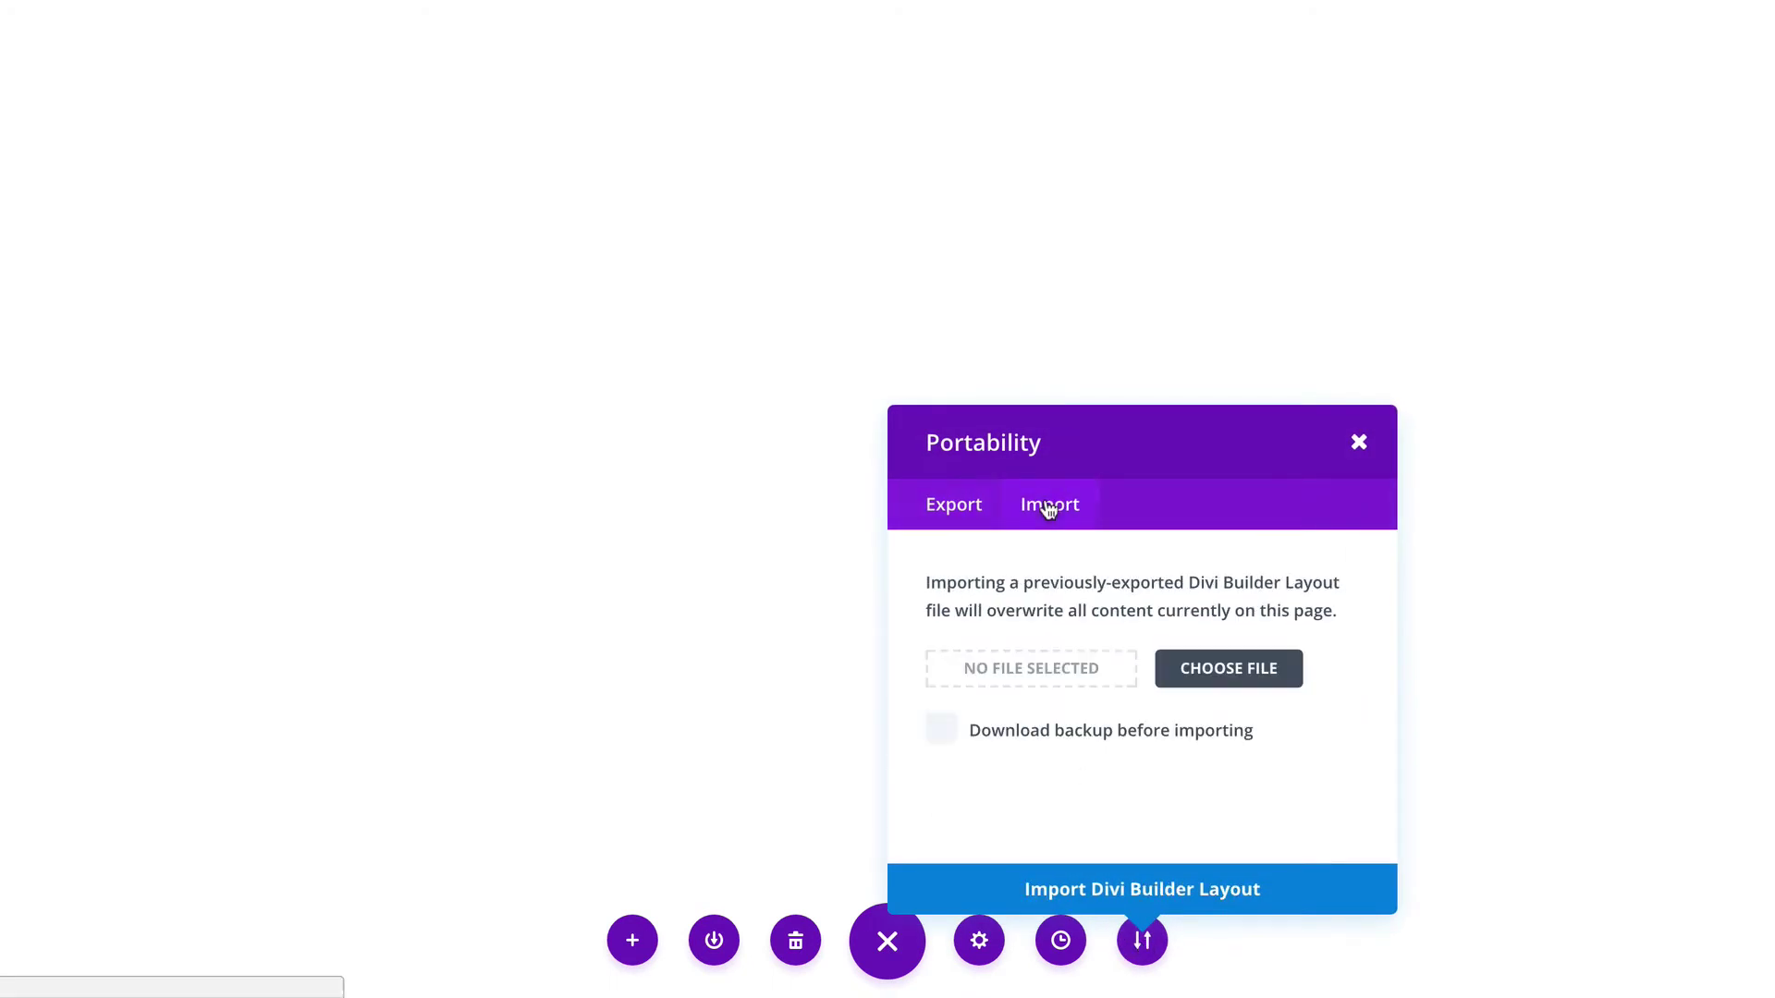
left_click(1243, 669)
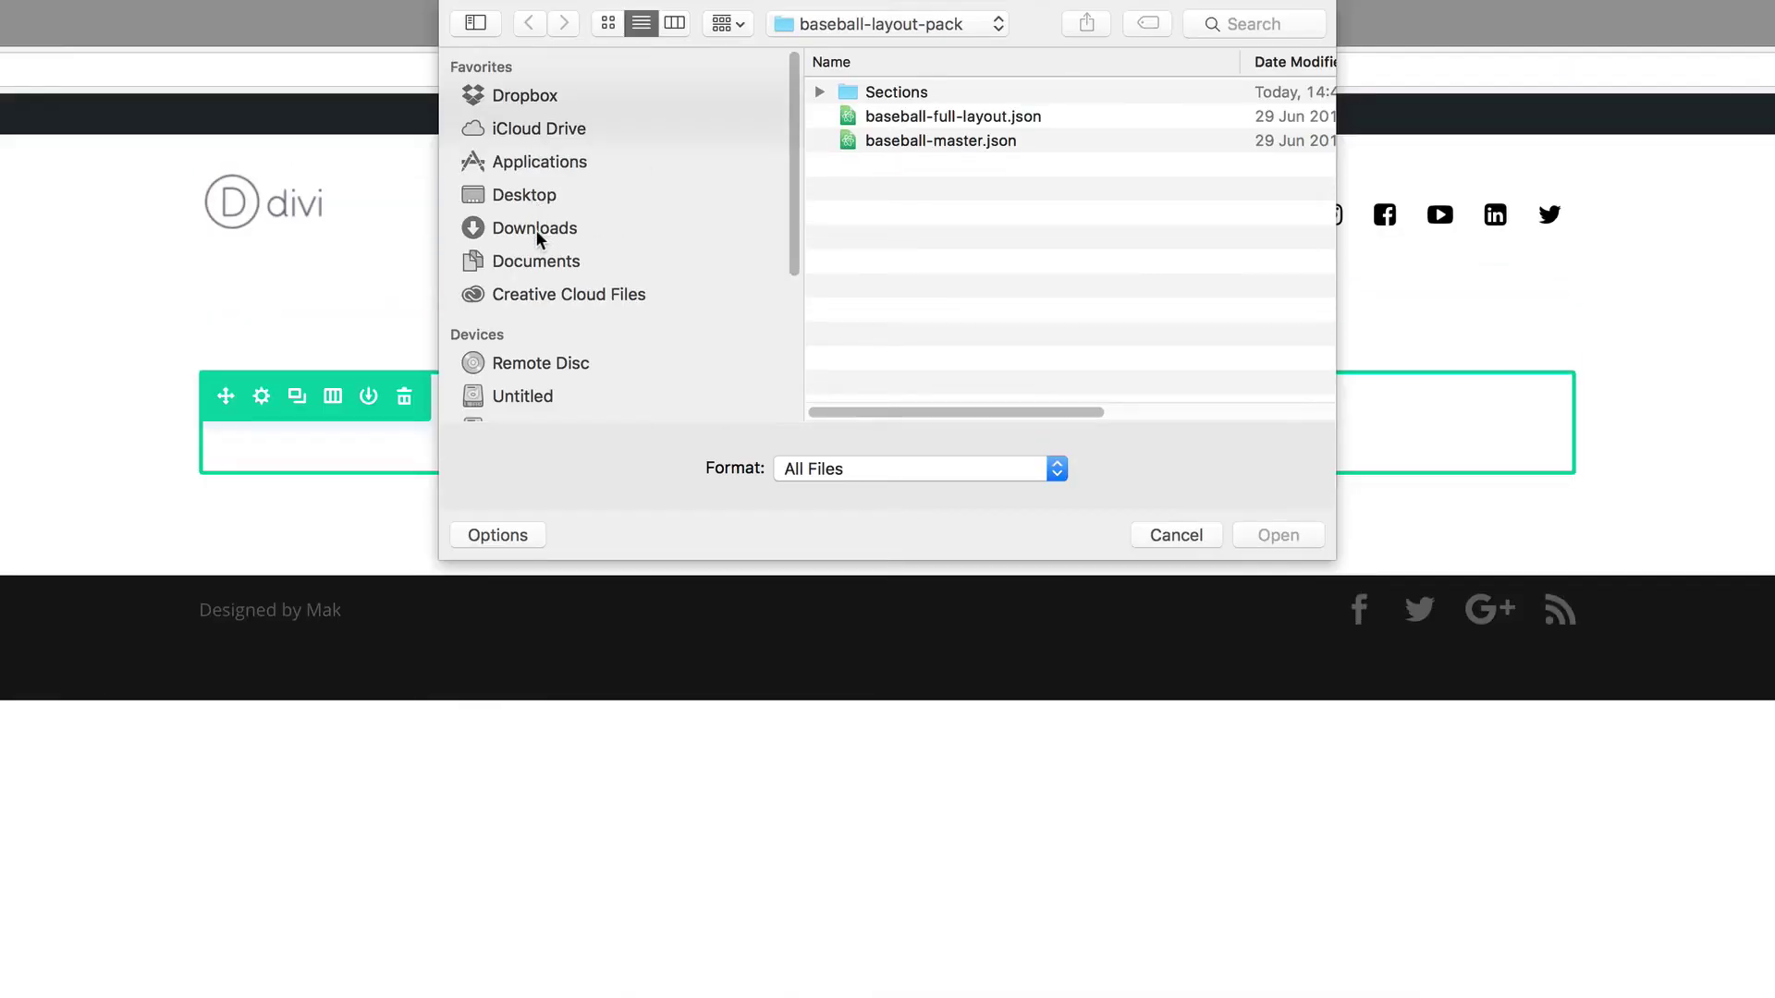
left_click(535, 229)
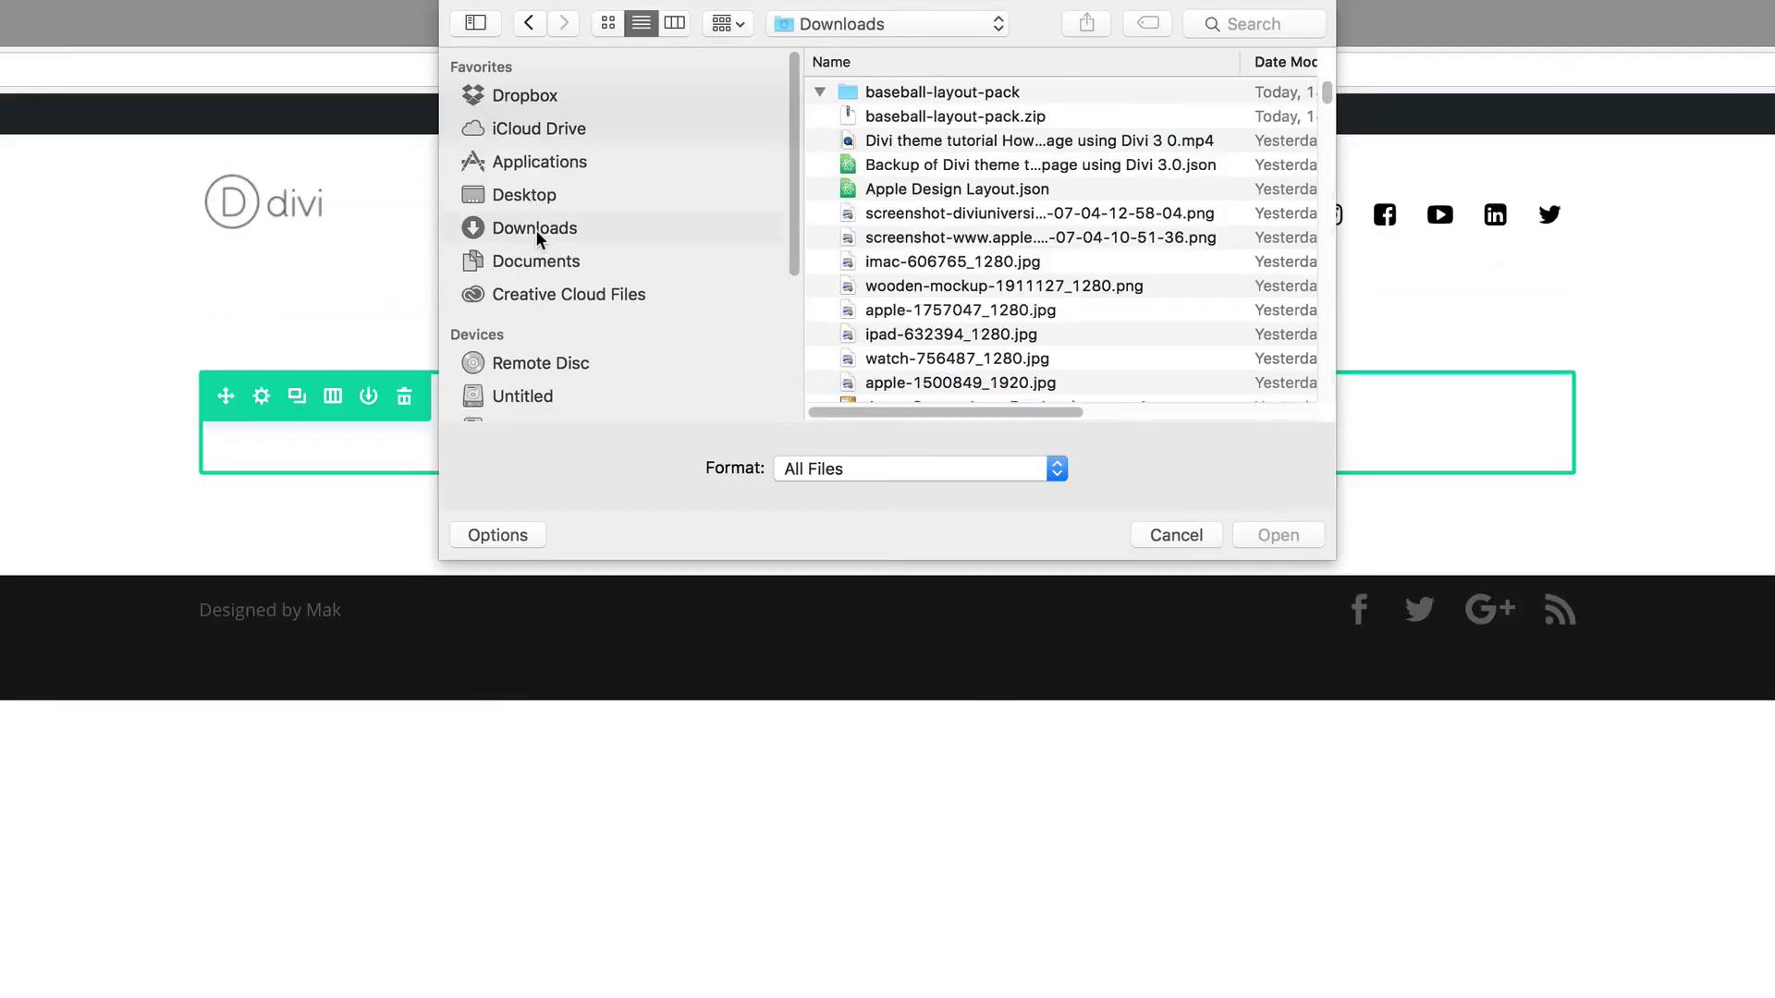
left_click(820, 90)
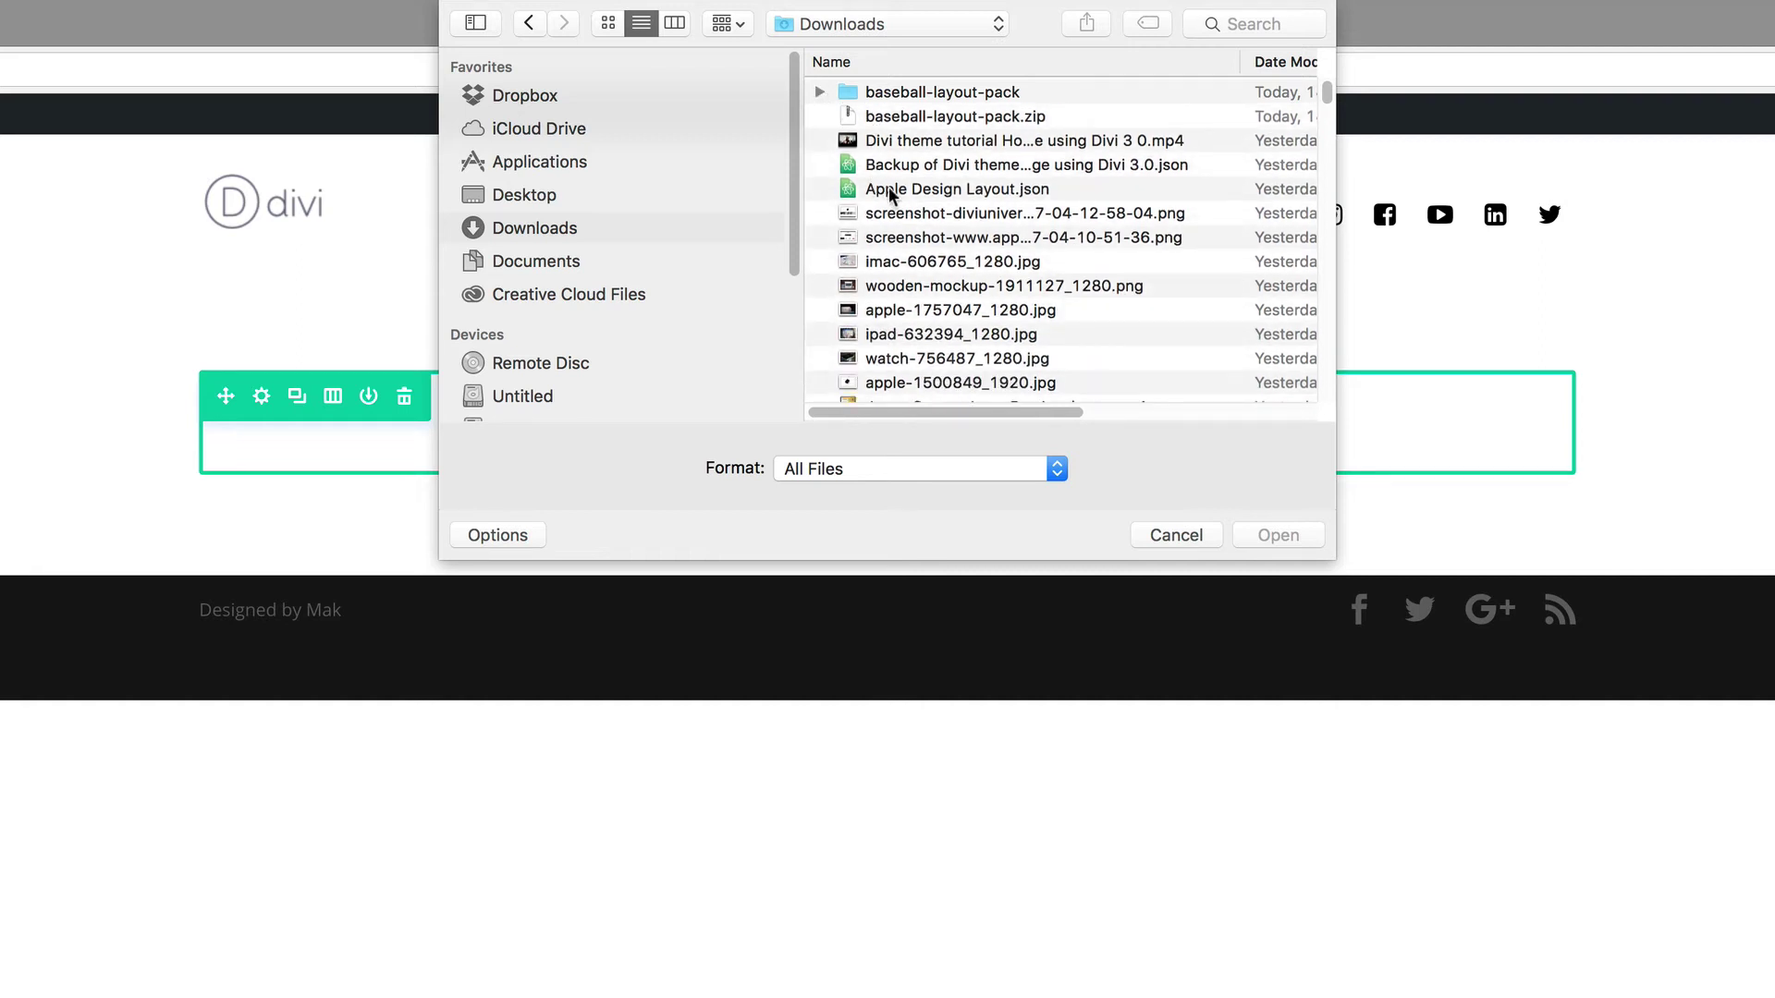
left_click(966, 191)
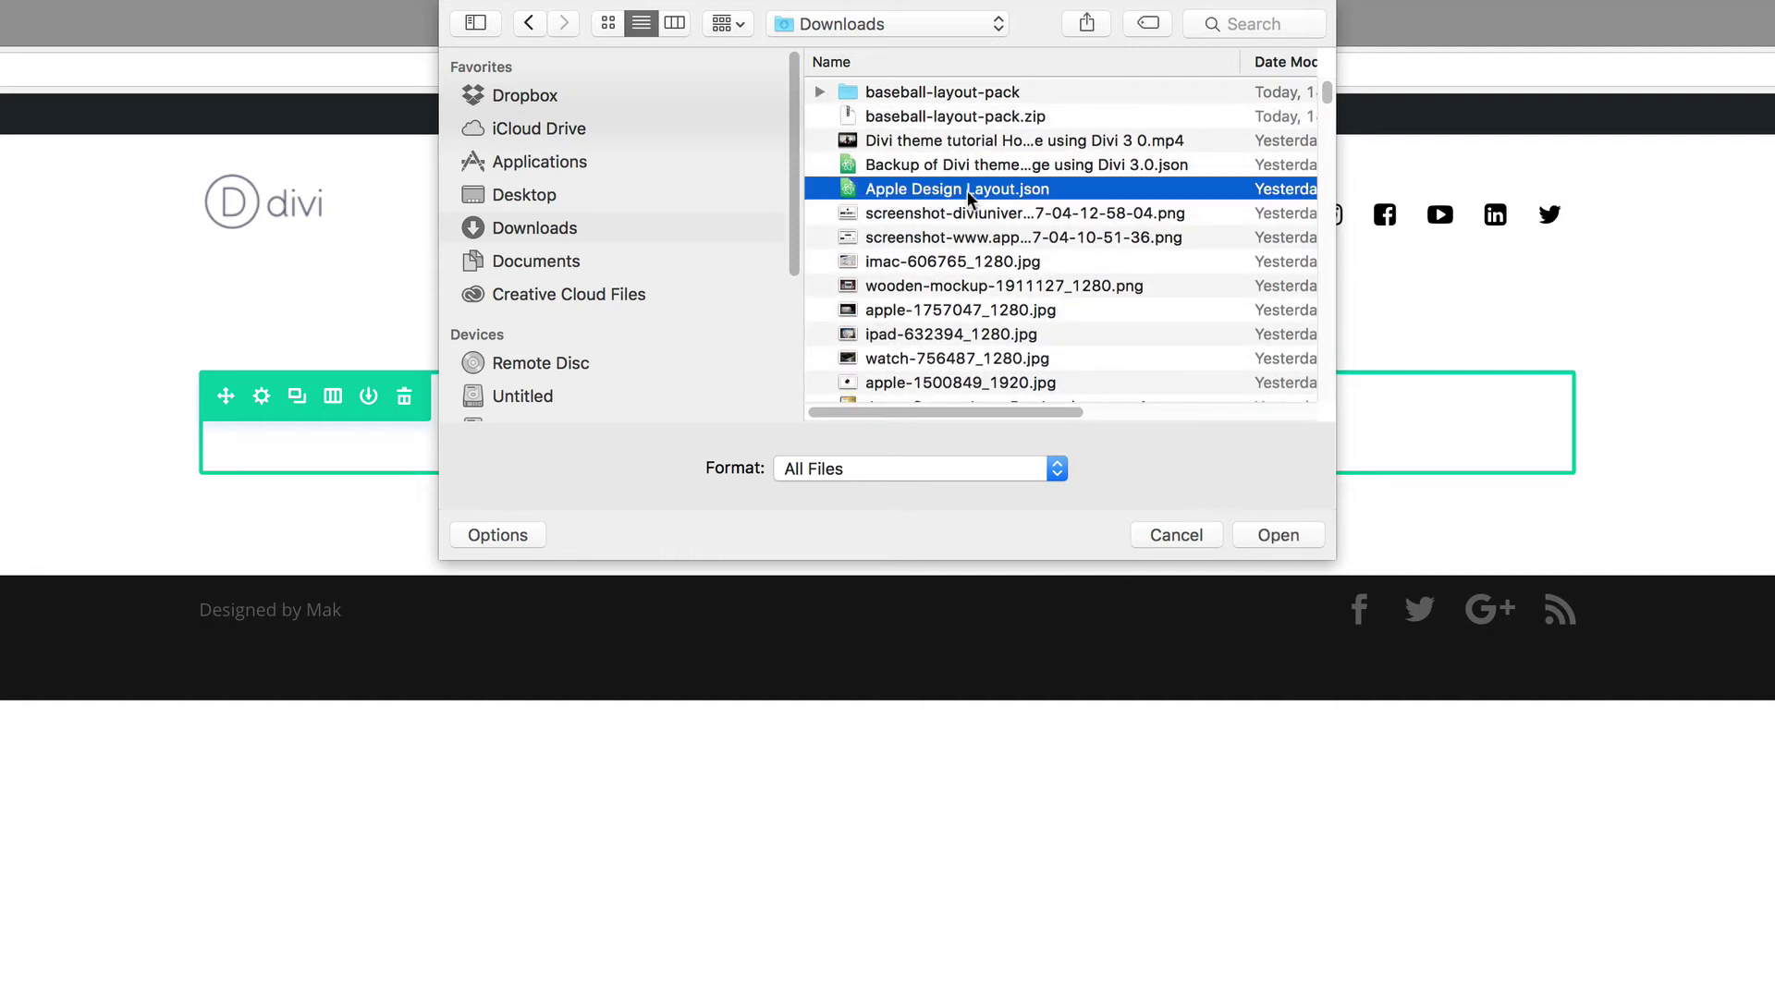
left_click(1306, 539)
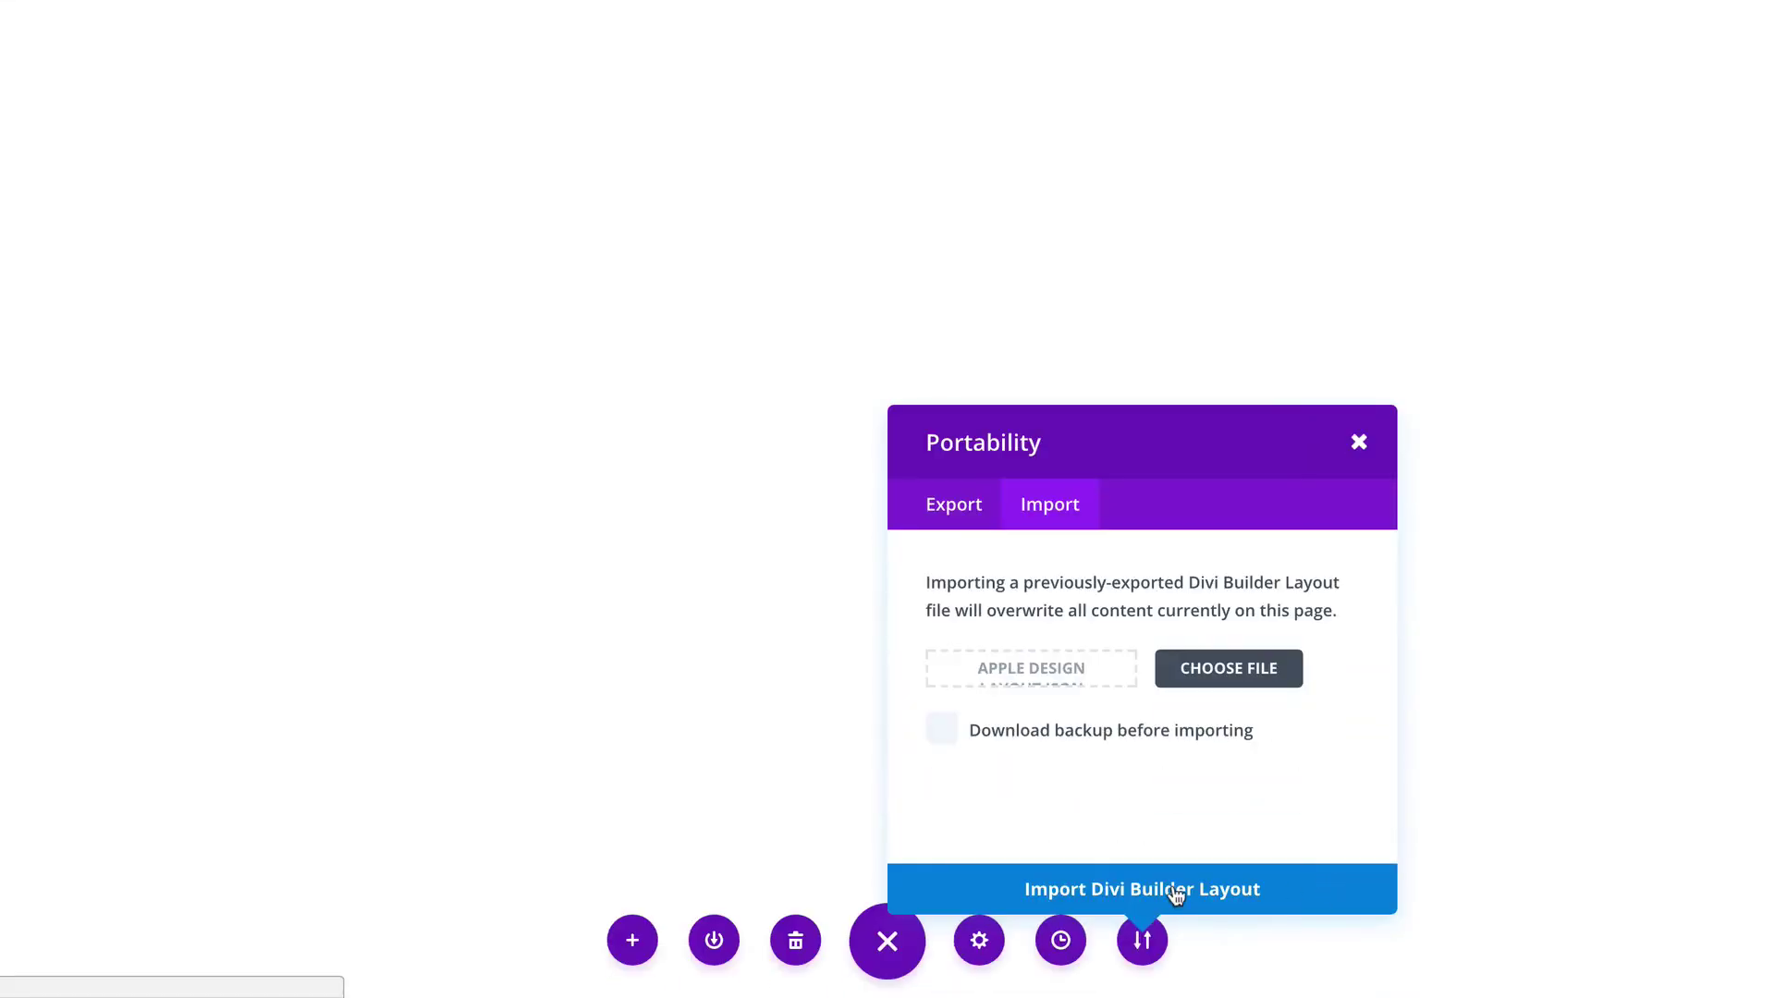
Import the Apple Design layout, adding its watch hero and device photos.
left_click(1175, 895)
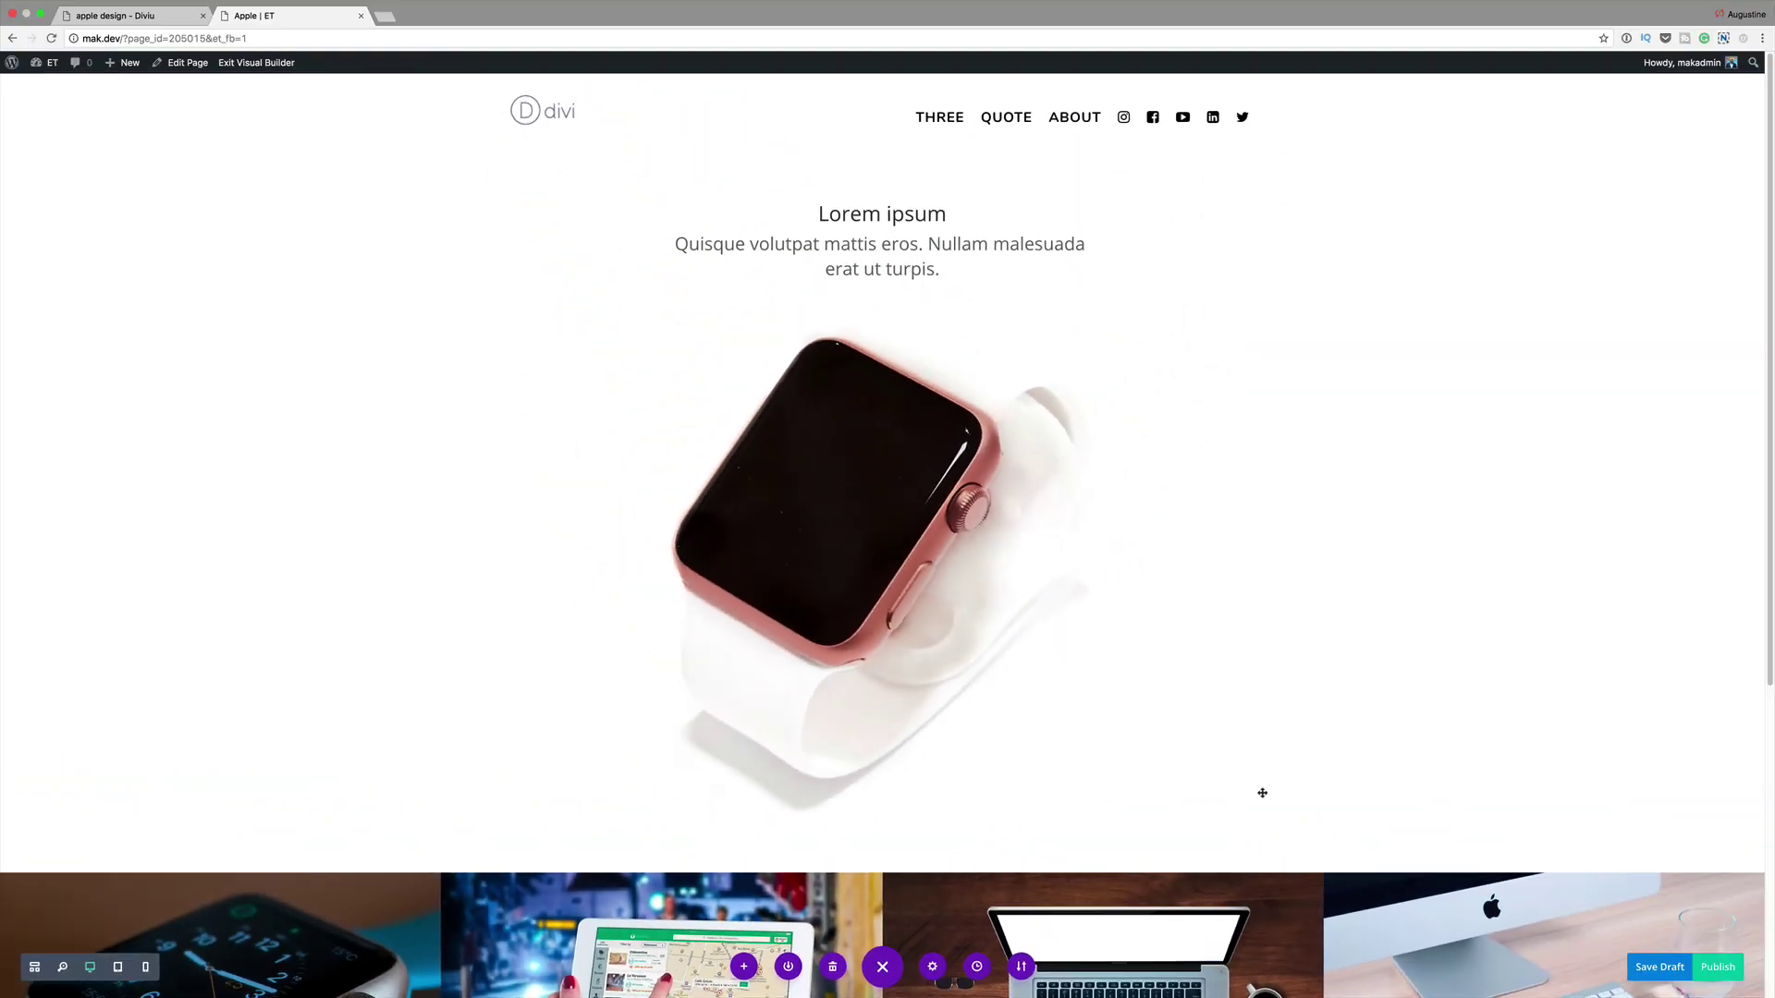
scroll(1290, 687, "down", 5)
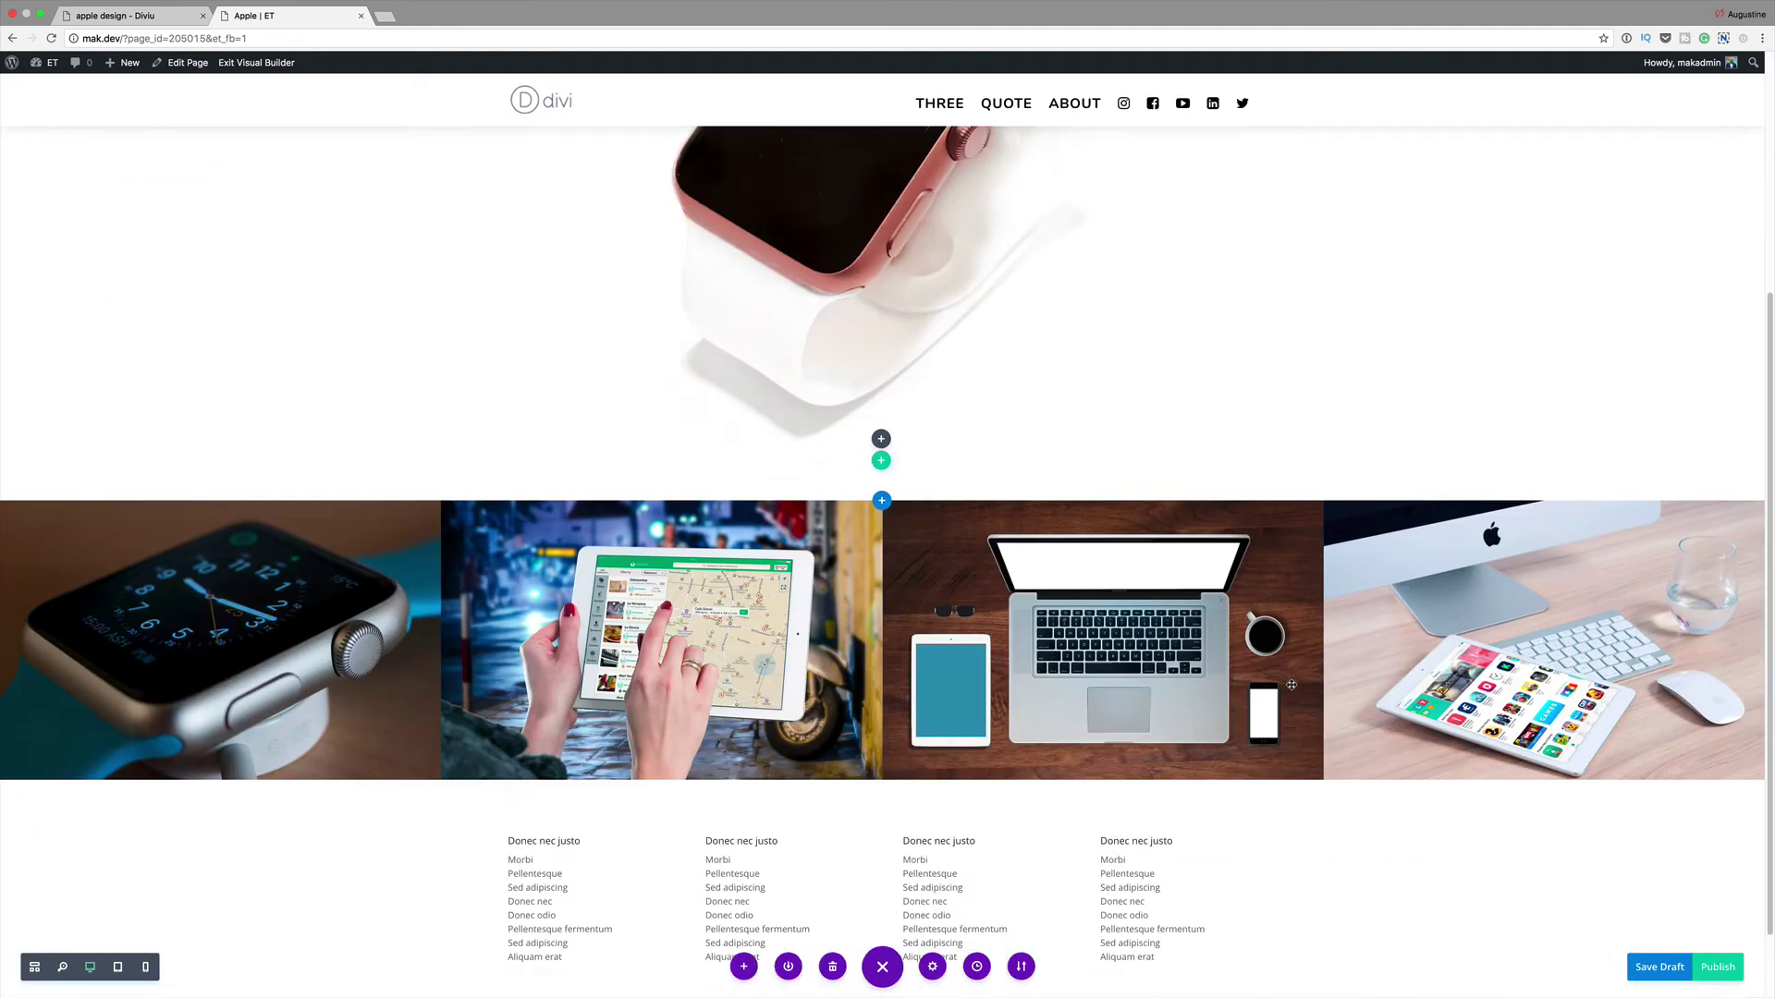
scroll(1290, 684, "up", 5)
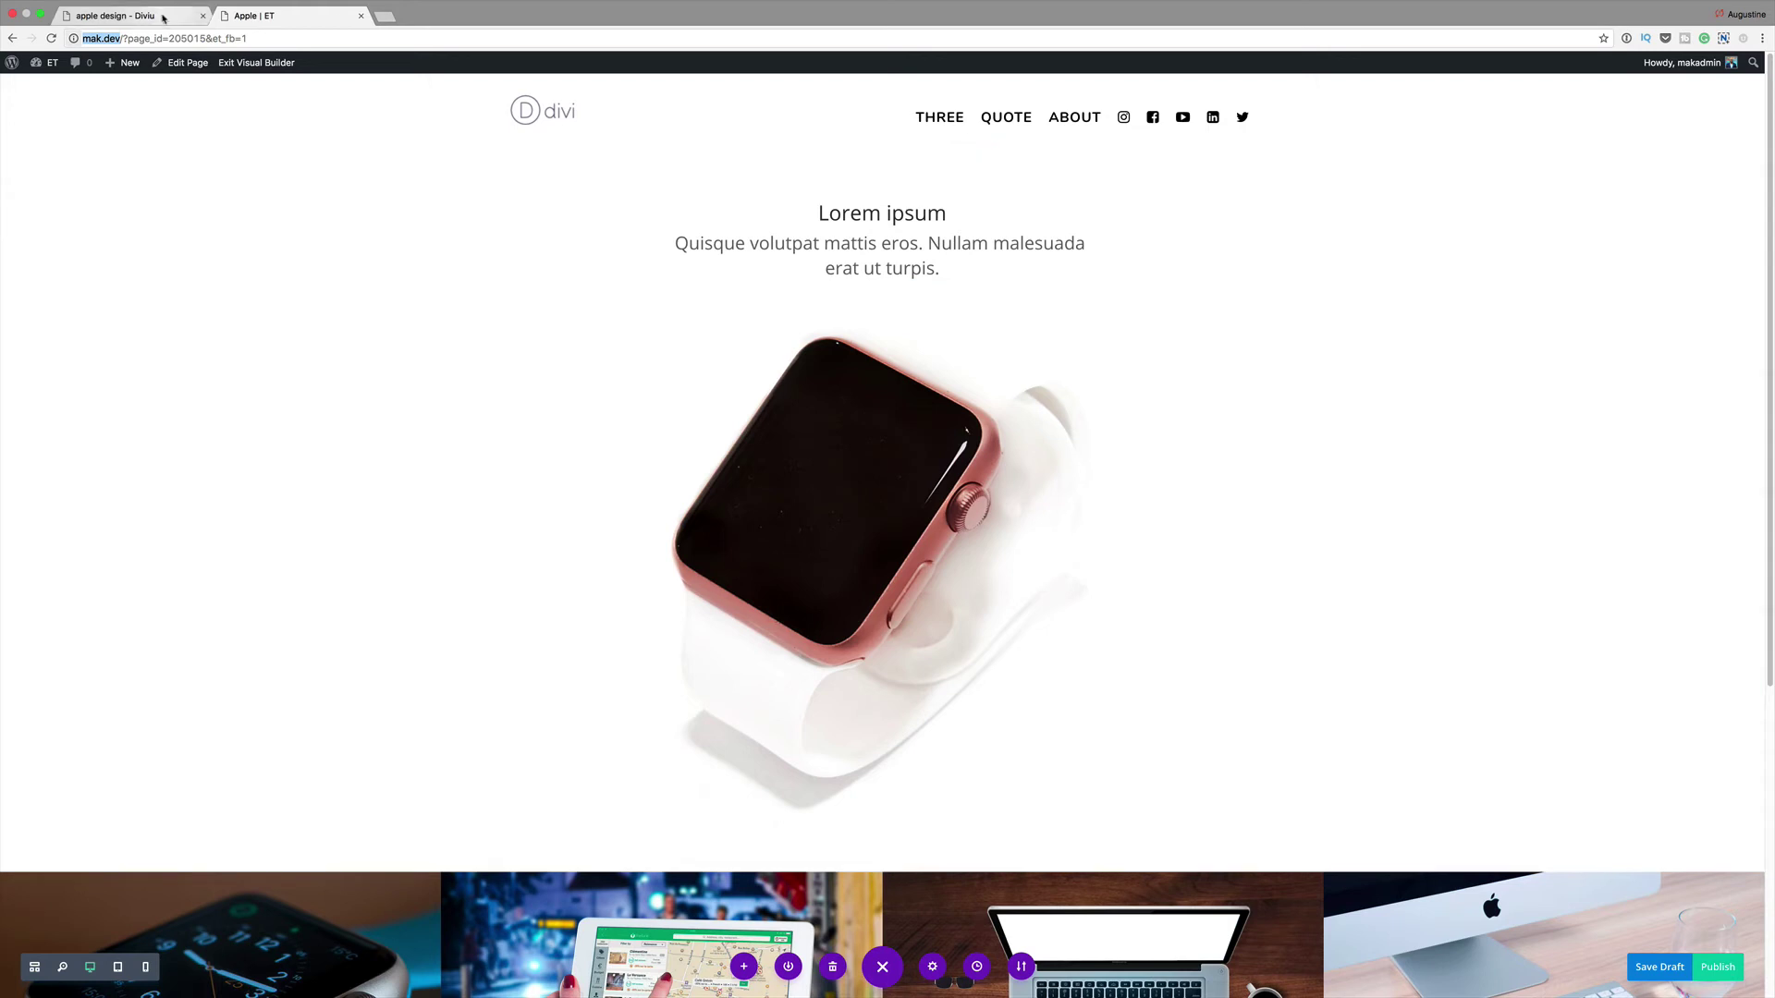
left_click(161, 18)
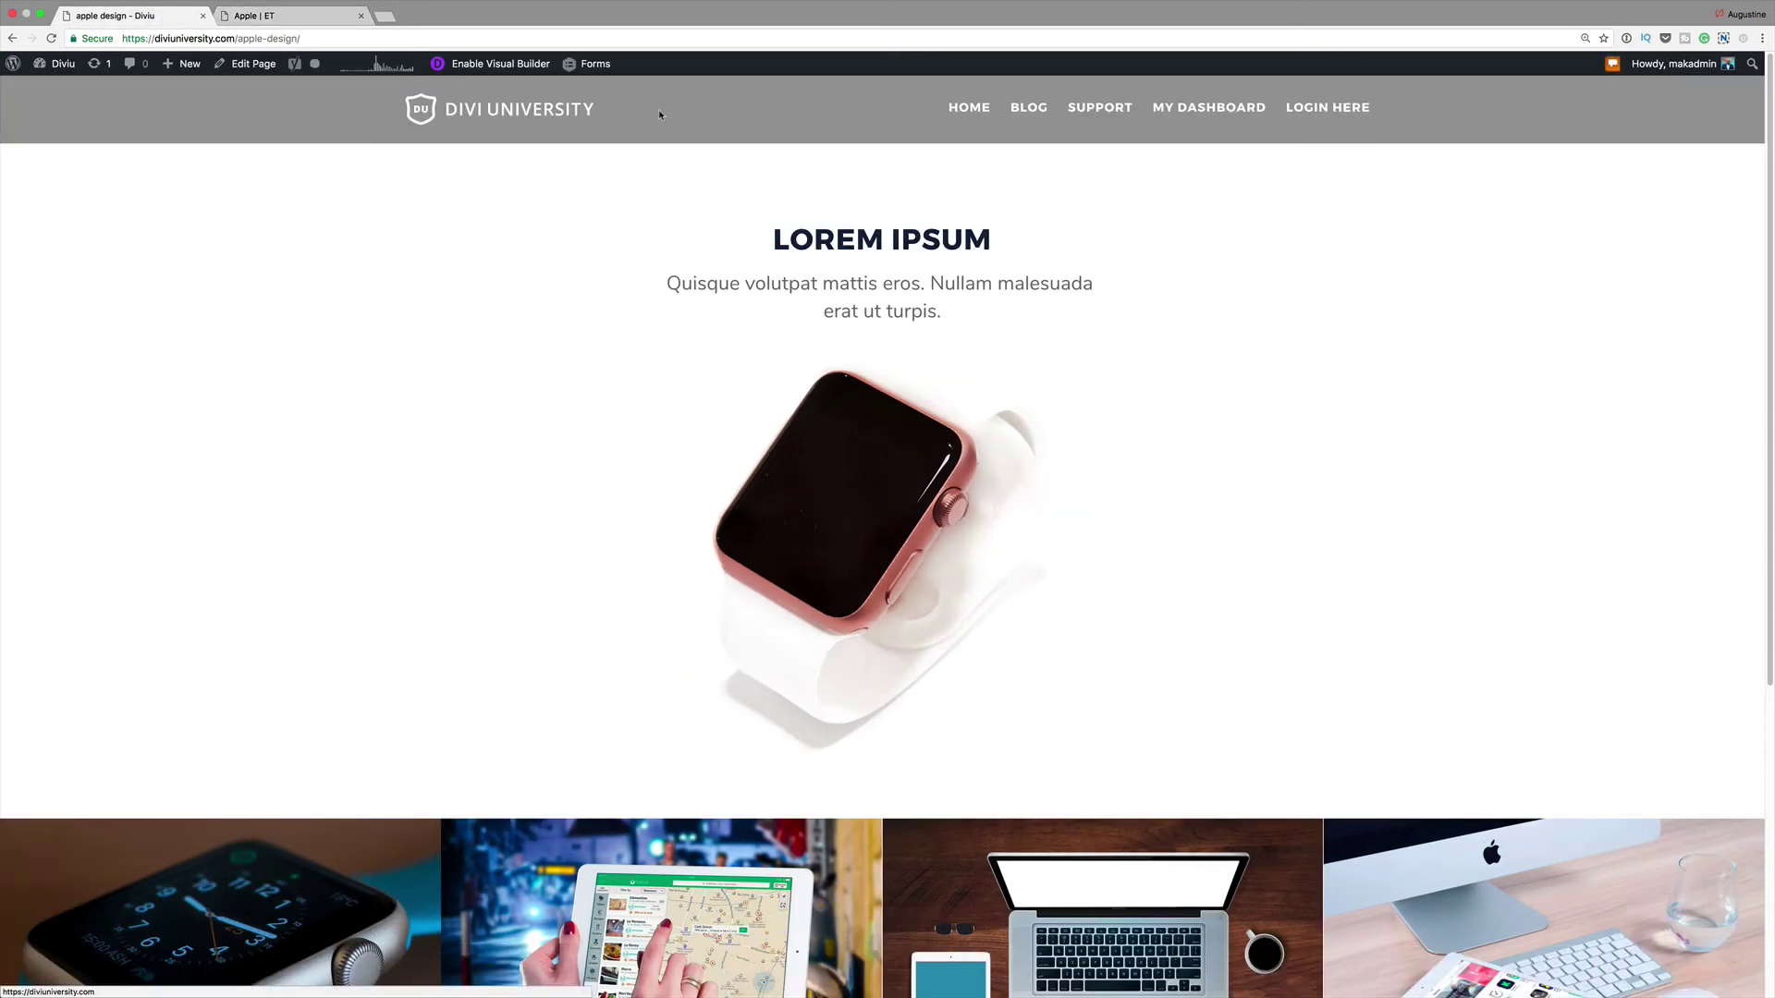
left_click(325, 18)
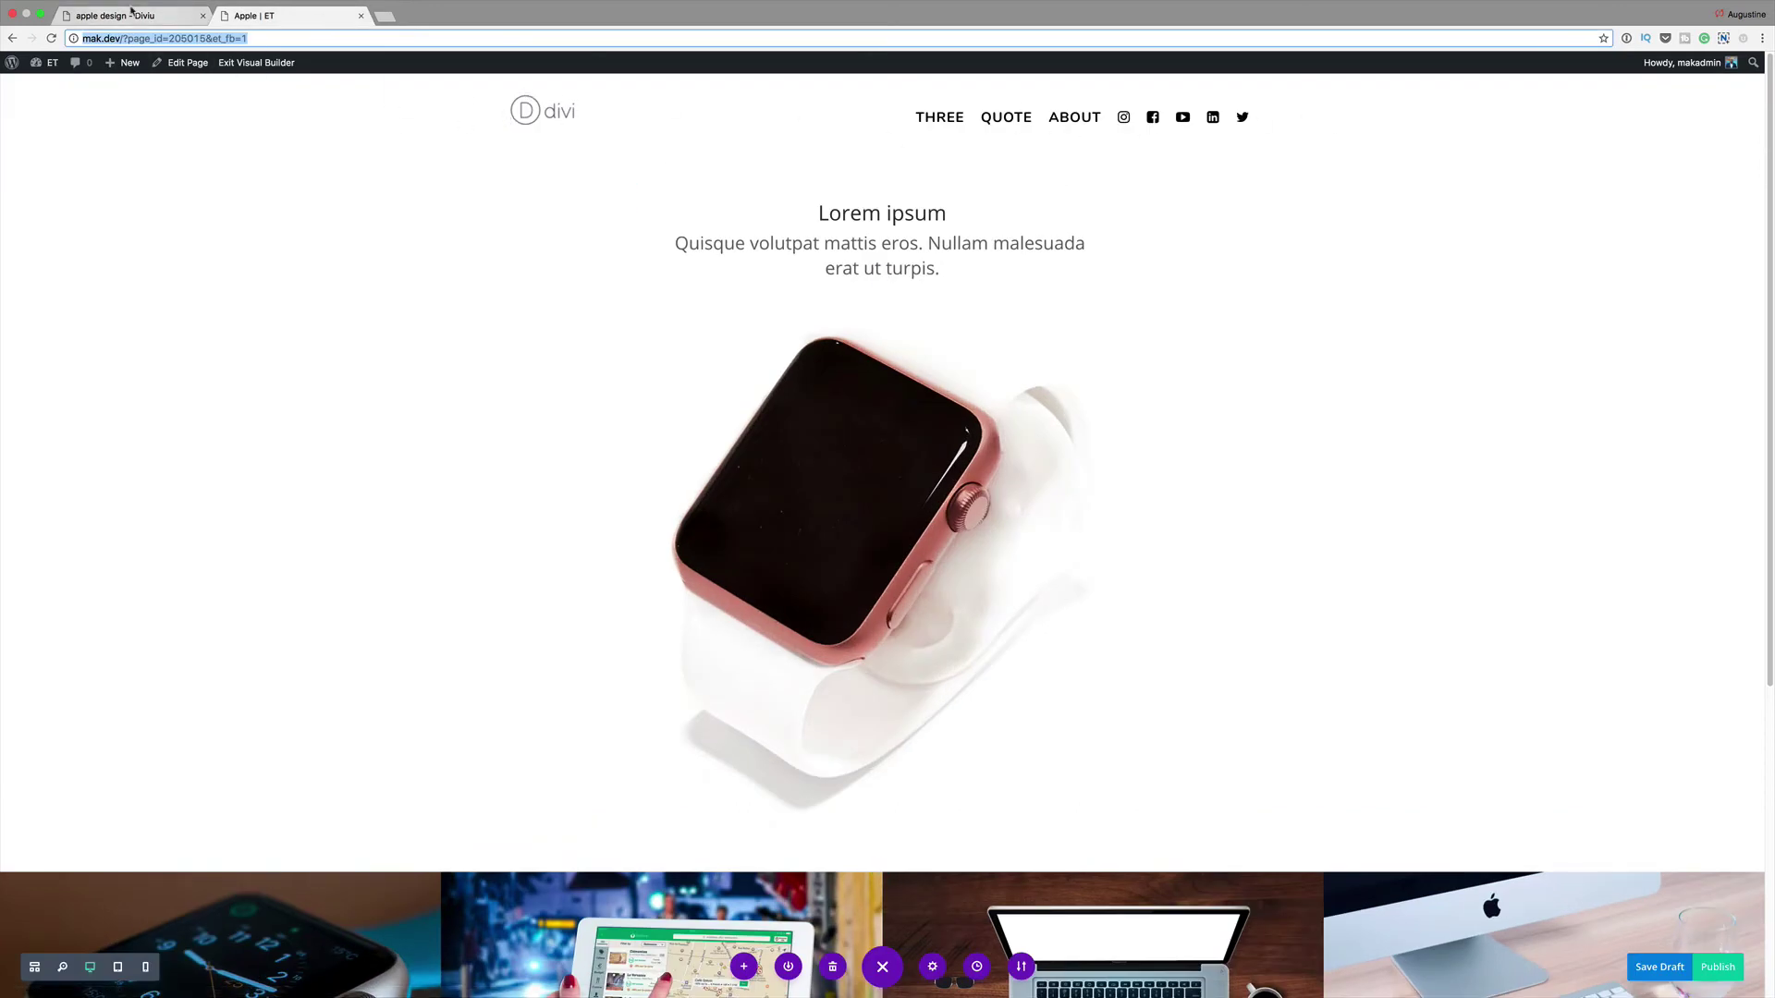
left_click(187, 16)
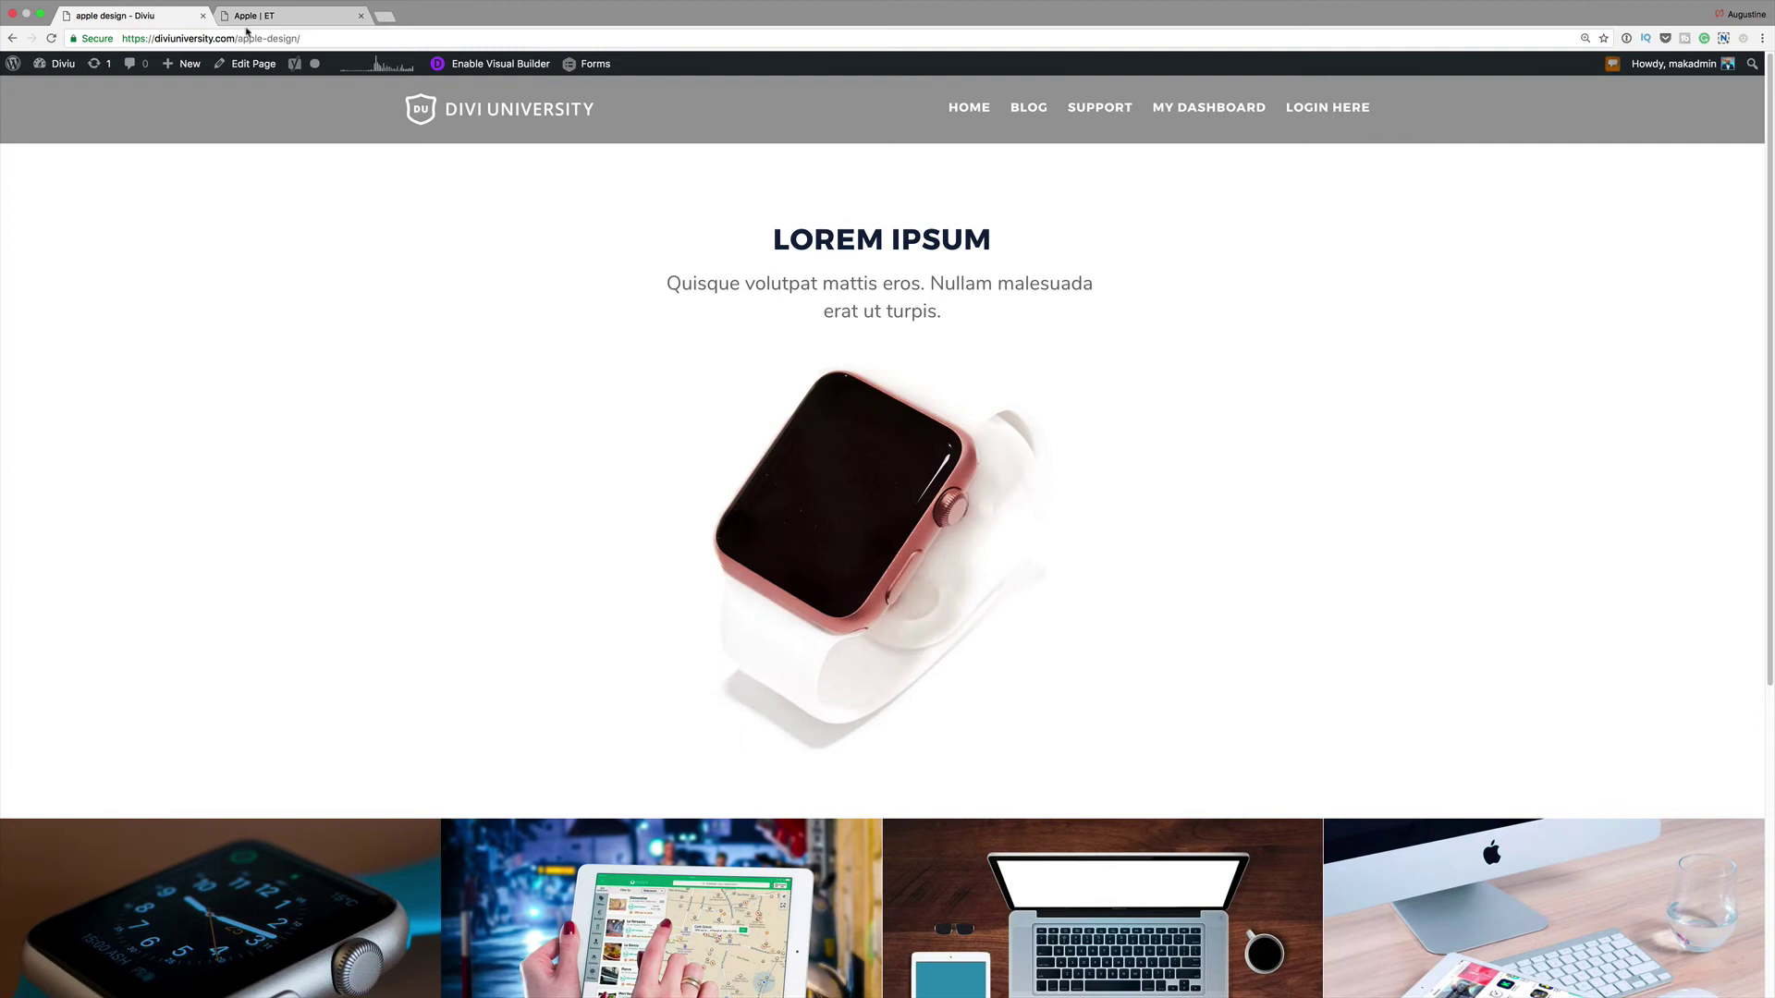
left_click(299, 19)
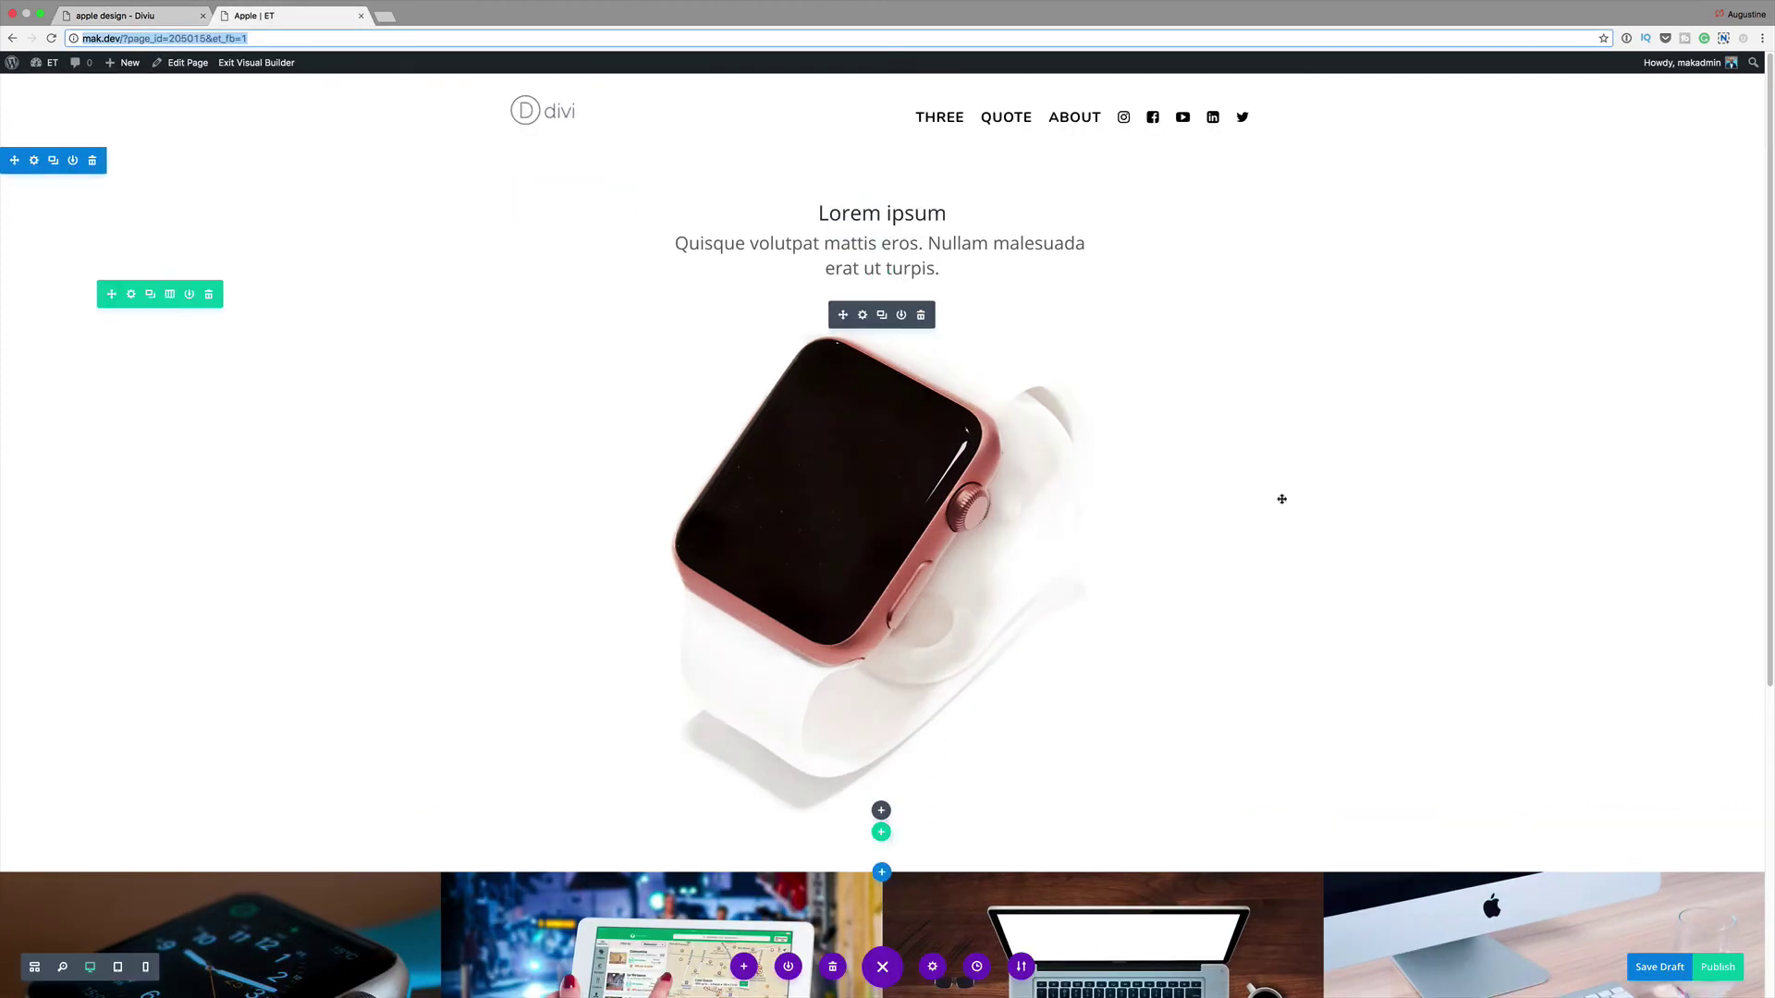
scroll(1308, 512, "down", 2)
scroll(1310, 513, "down", 5)
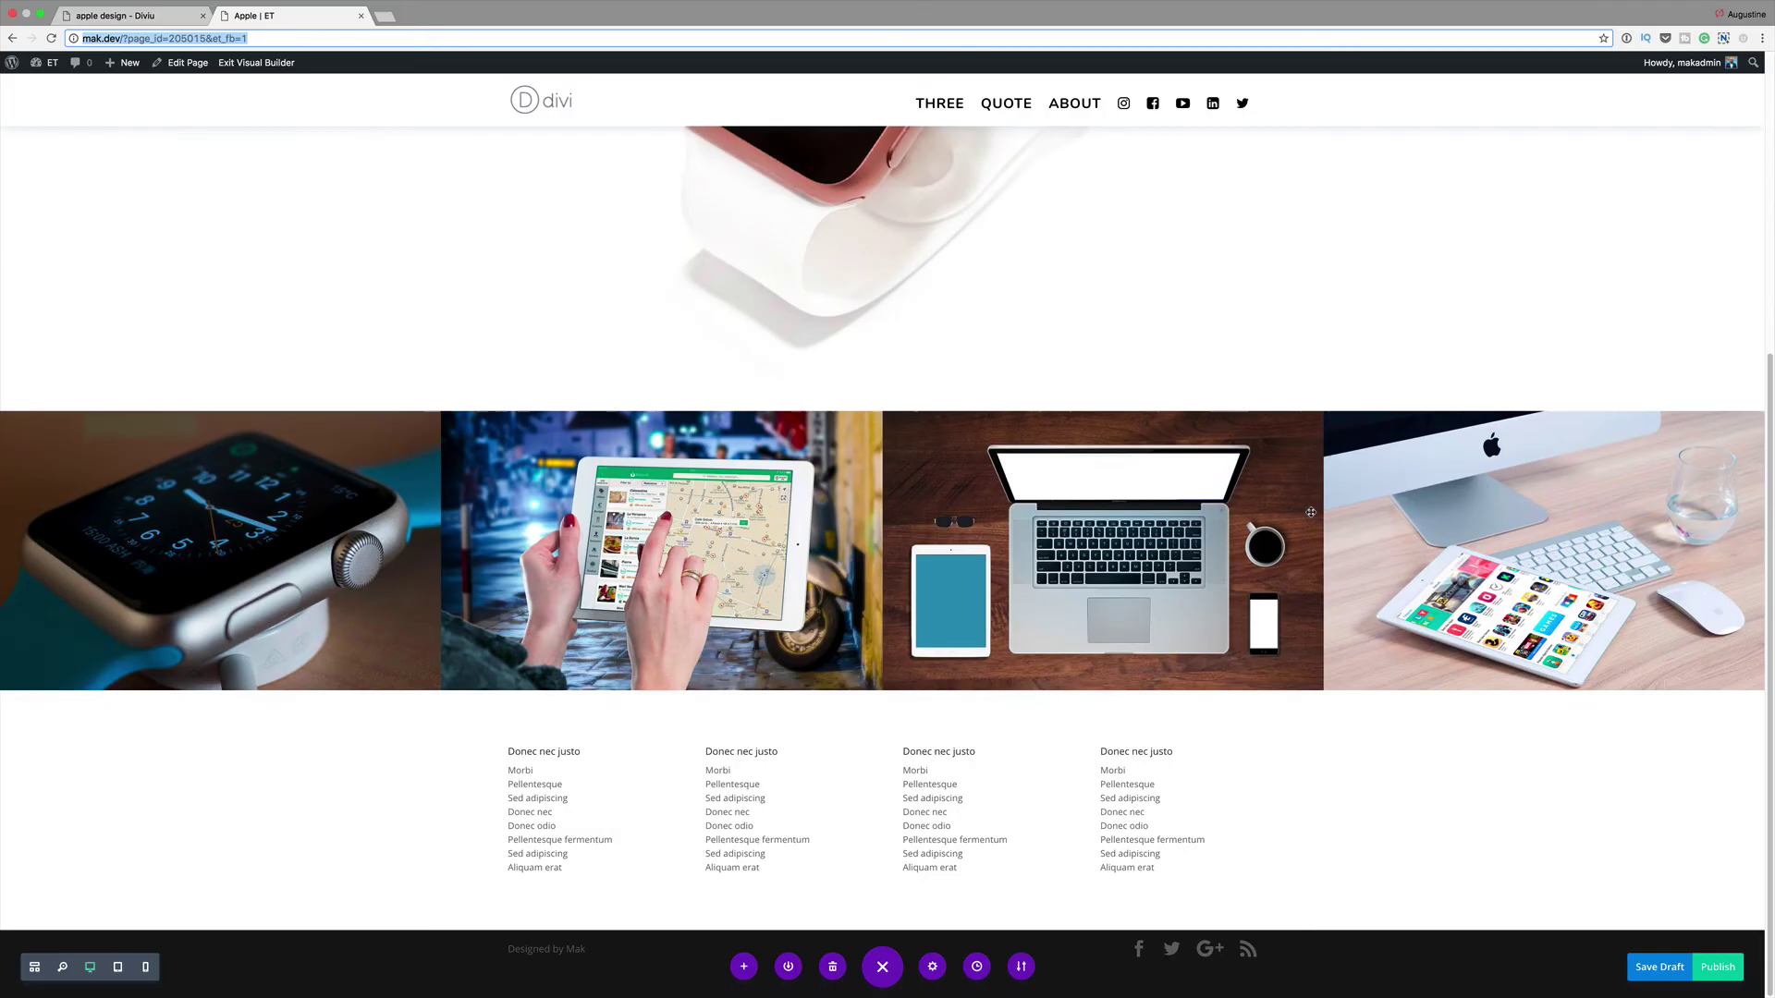